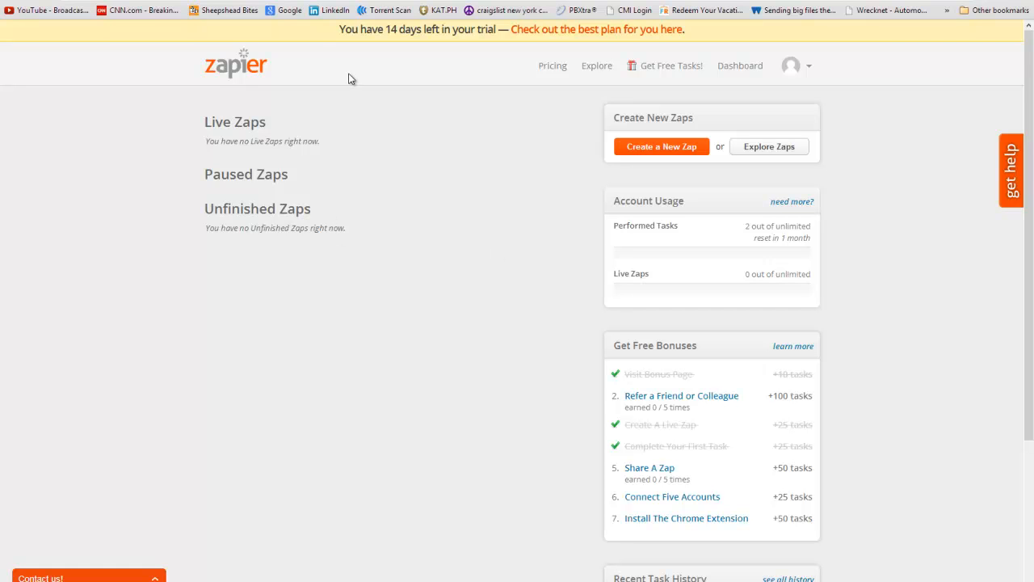
drag(381, 231, 171, 110)
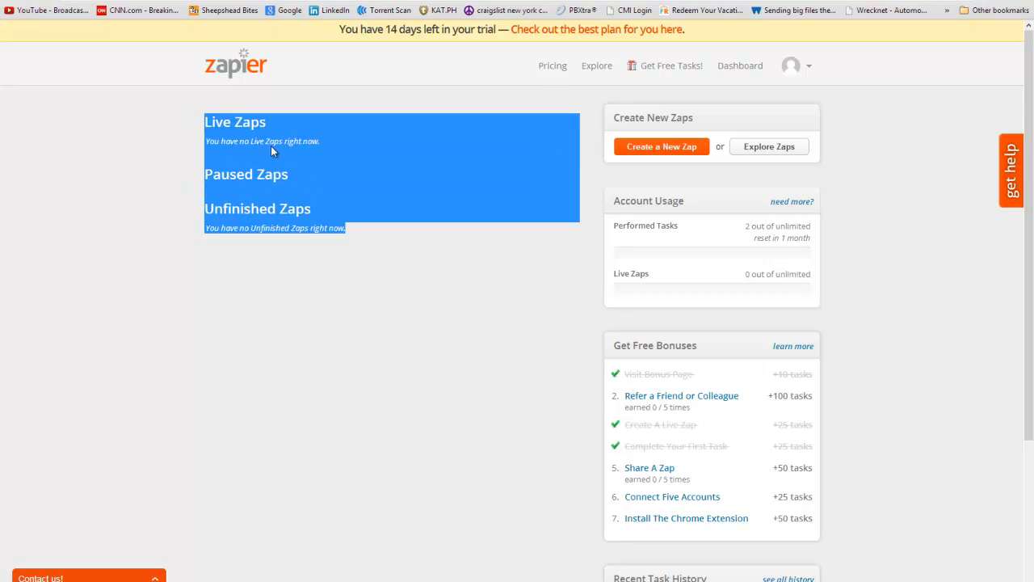
click(331, 173)
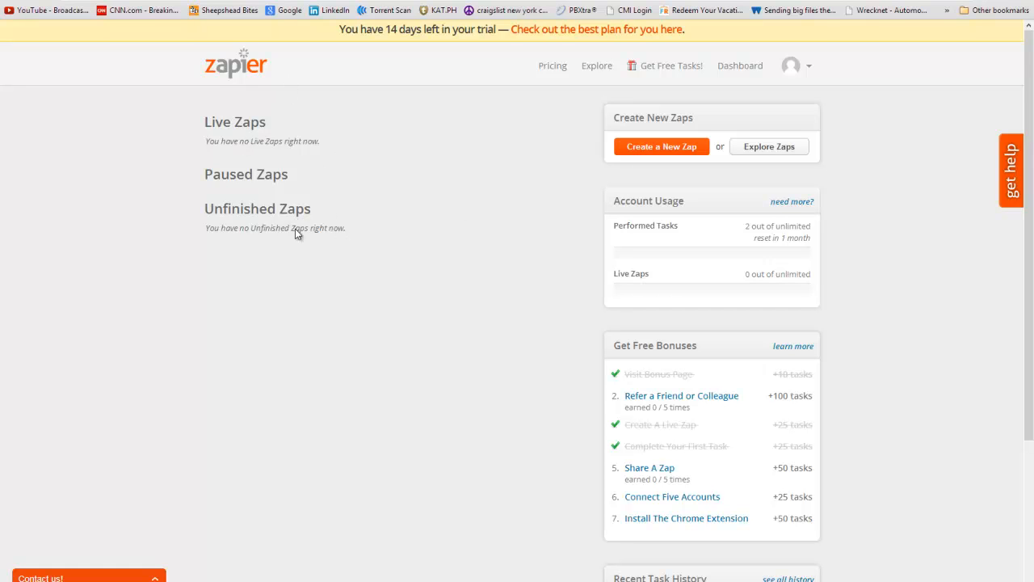
drag(346, 228, 179, 123)
click(227, 163)
drag(211, 122, 174, 64)
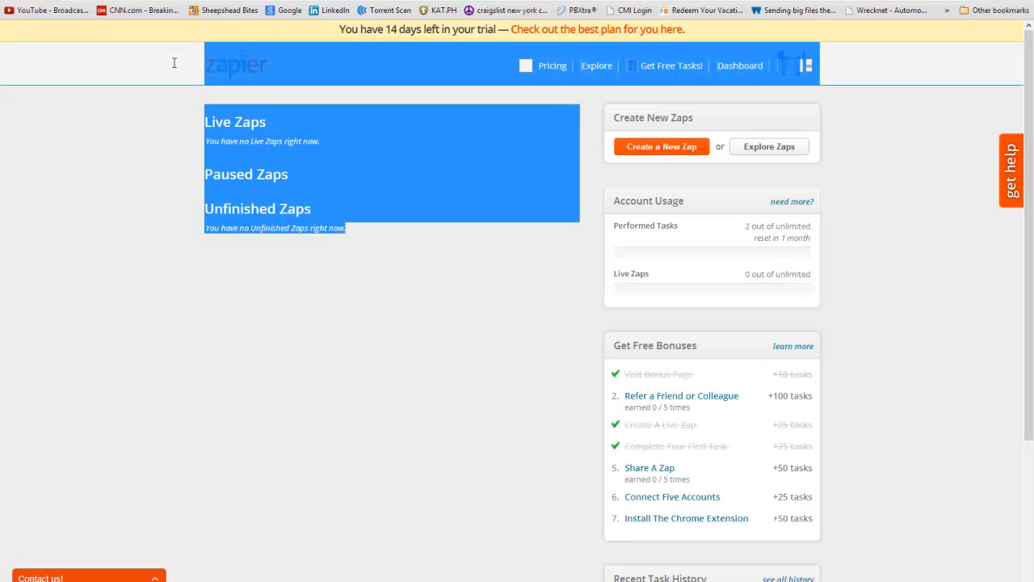
drag(418, 291, 145, 74)
click(291, 181)
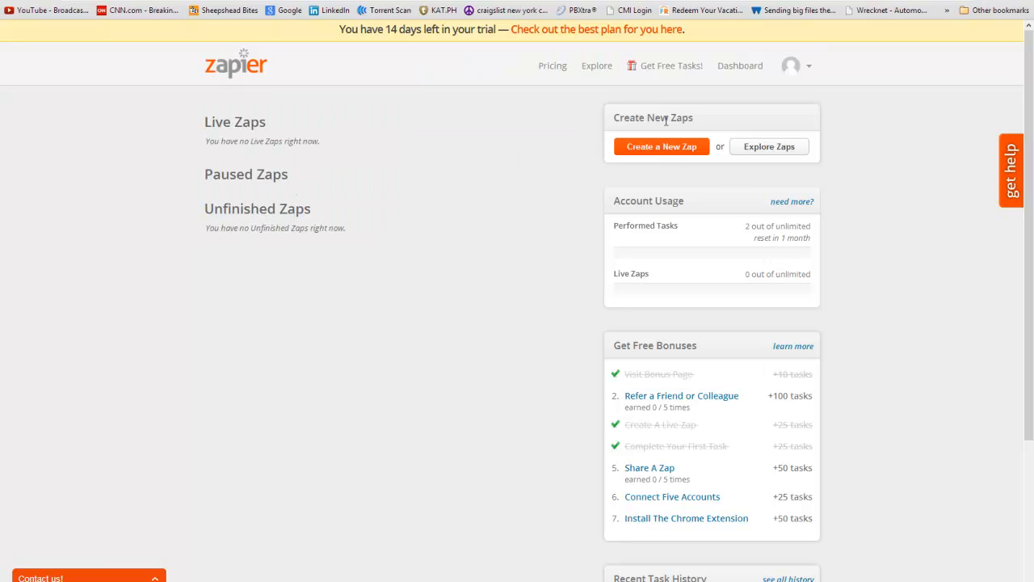
Step: Start a new Zap with Twitter as the trigger service and User Tweet as the trigger
click(648, 149)
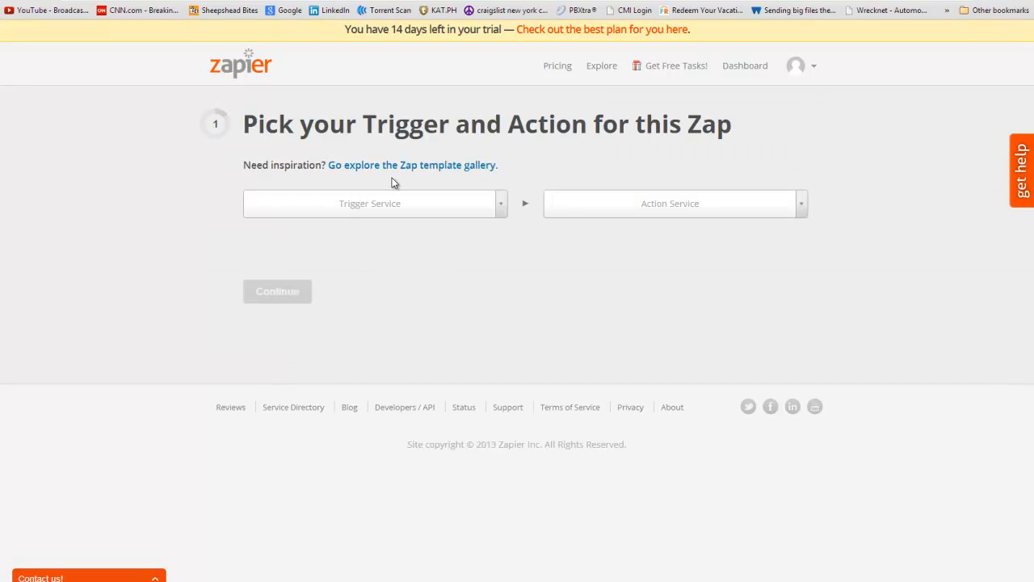
click(467, 213)
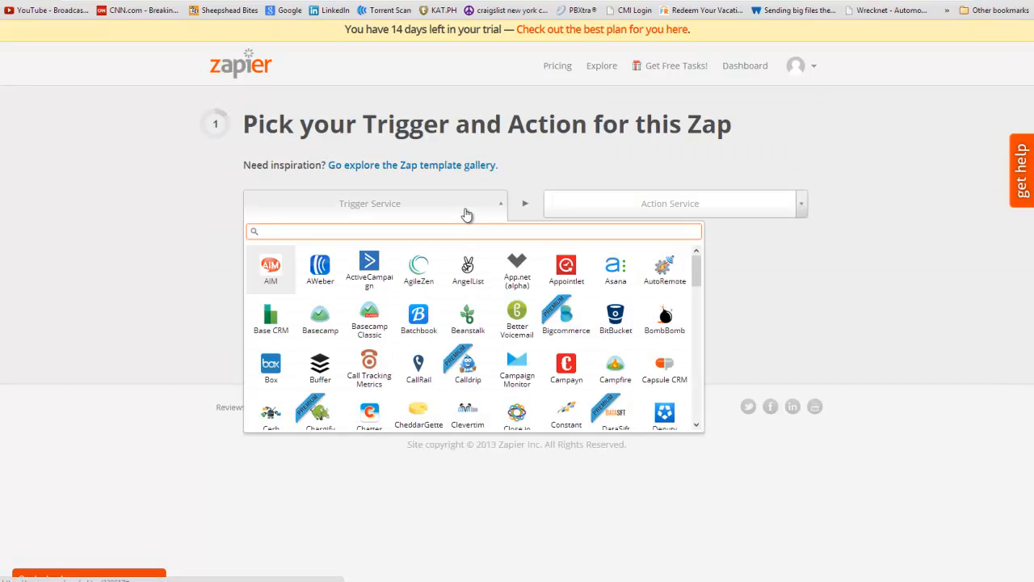
text(twil)
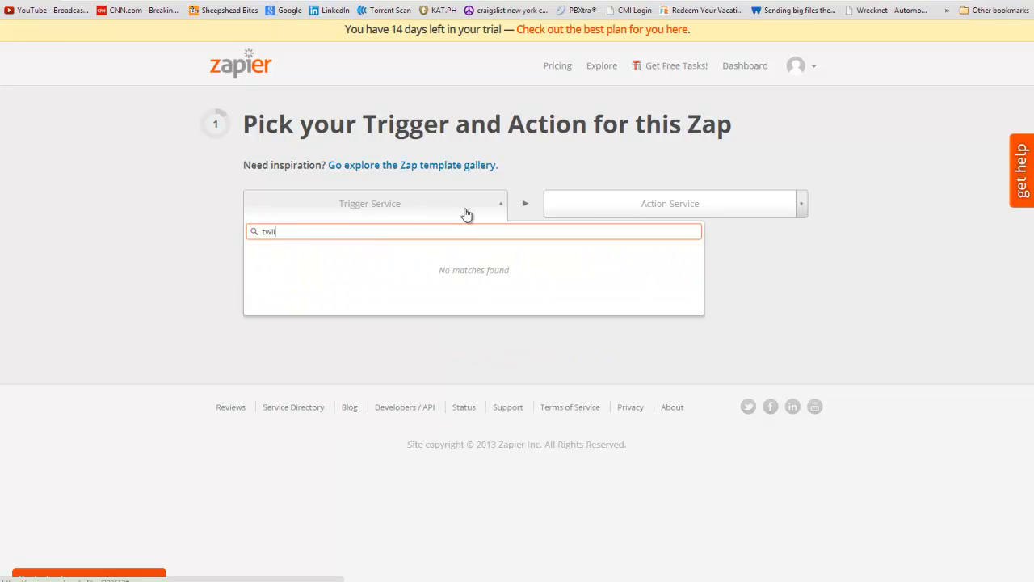
key(BackSpace)
key(BackSpace)
text(i)
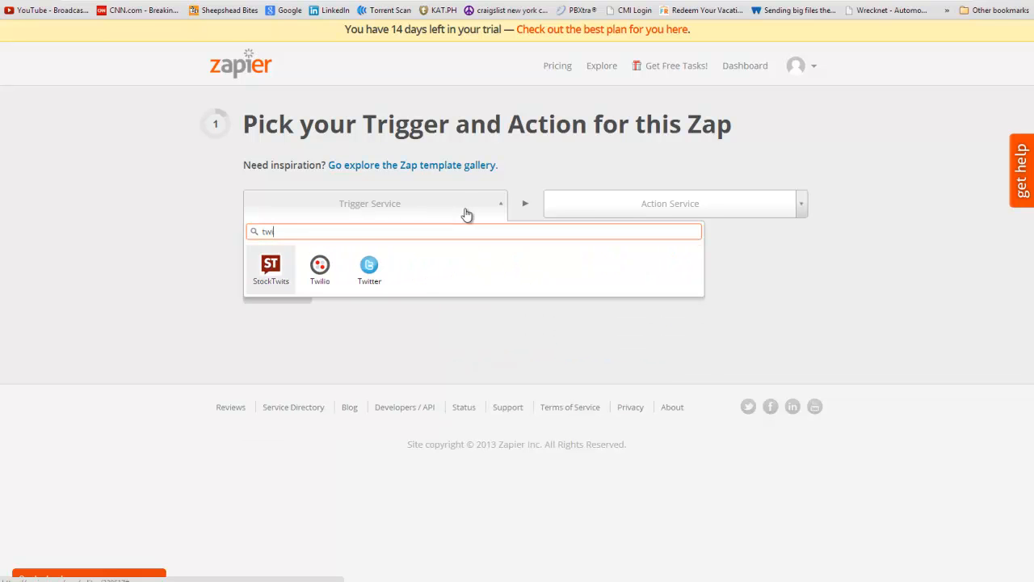
click(380, 269)
click(336, 247)
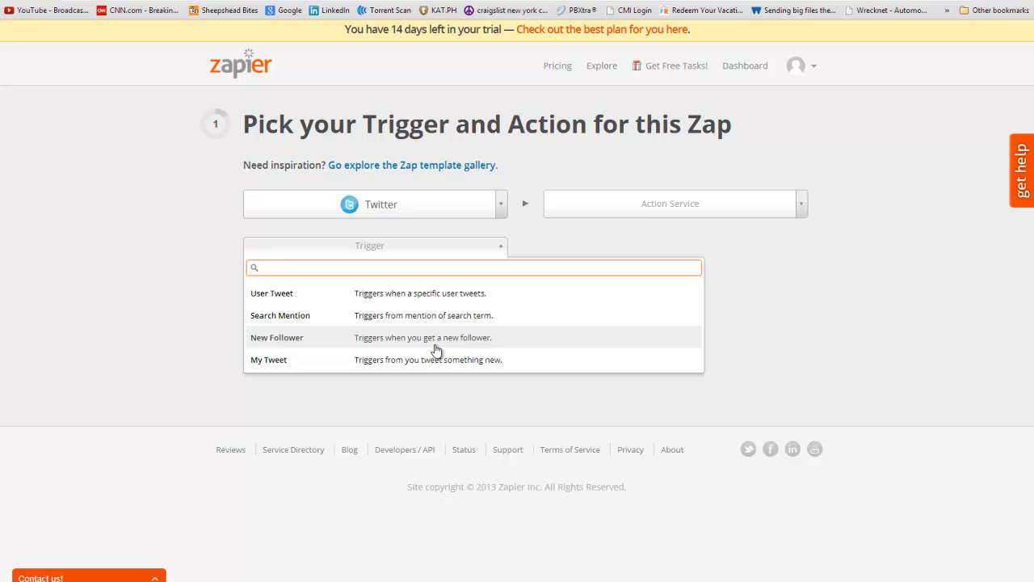
click(343, 297)
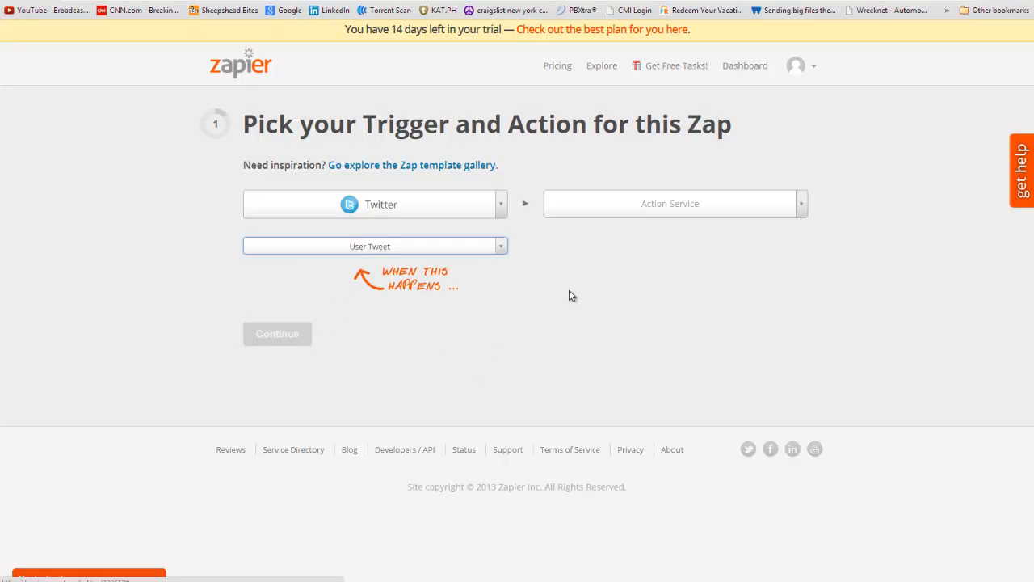
Step: Set the Zap's action service to Phone with the Send SMS action, and continue to account selection
click(802, 208)
text(phone)
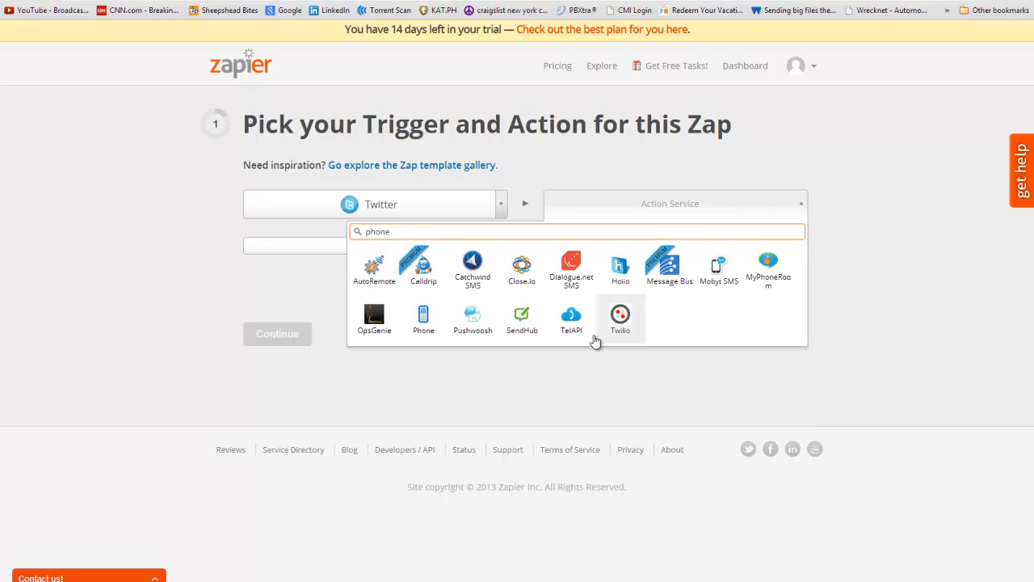
click(423, 317)
click(706, 247)
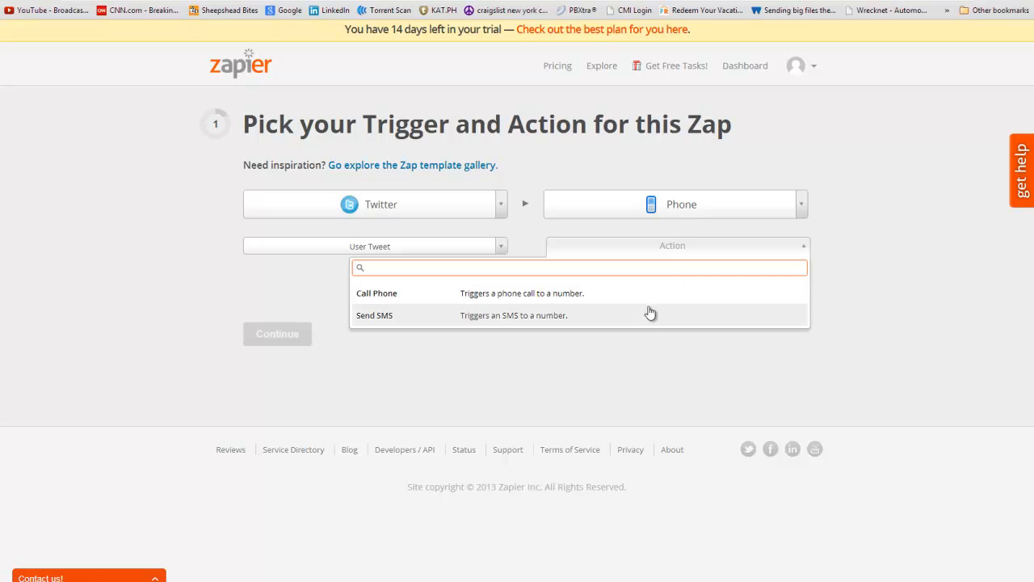
click(617, 321)
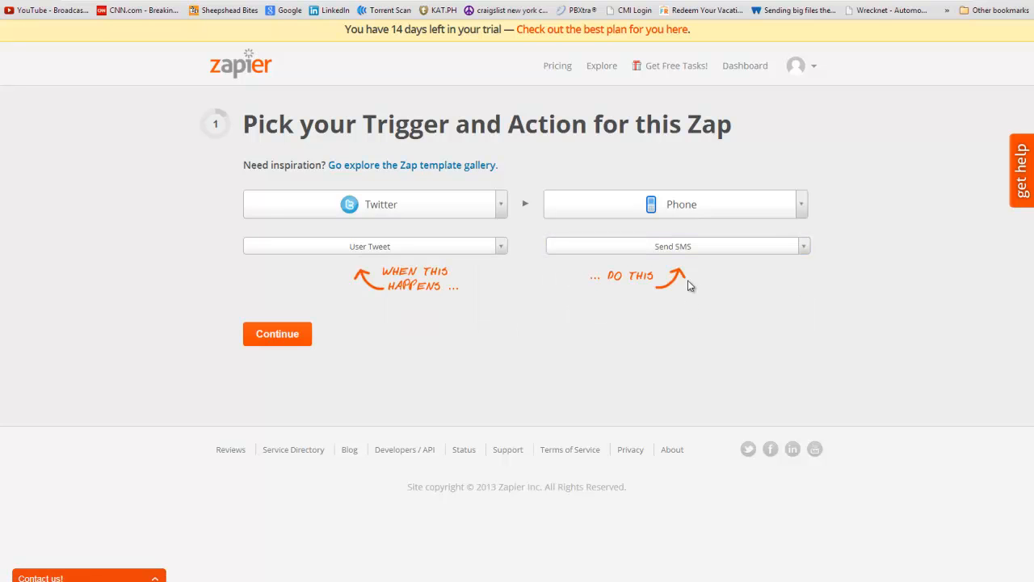
click(689, 202)
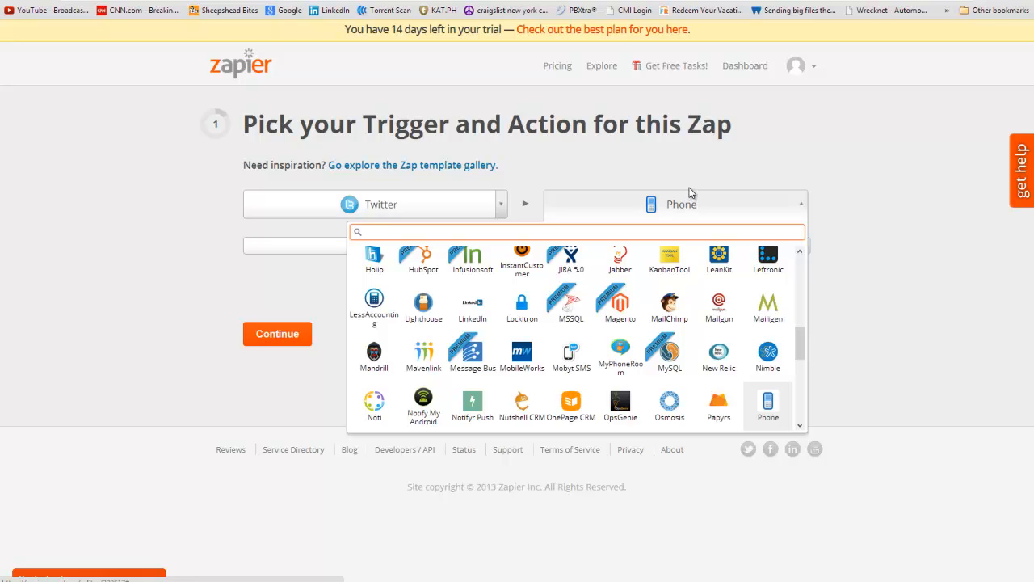
click(858, 221)
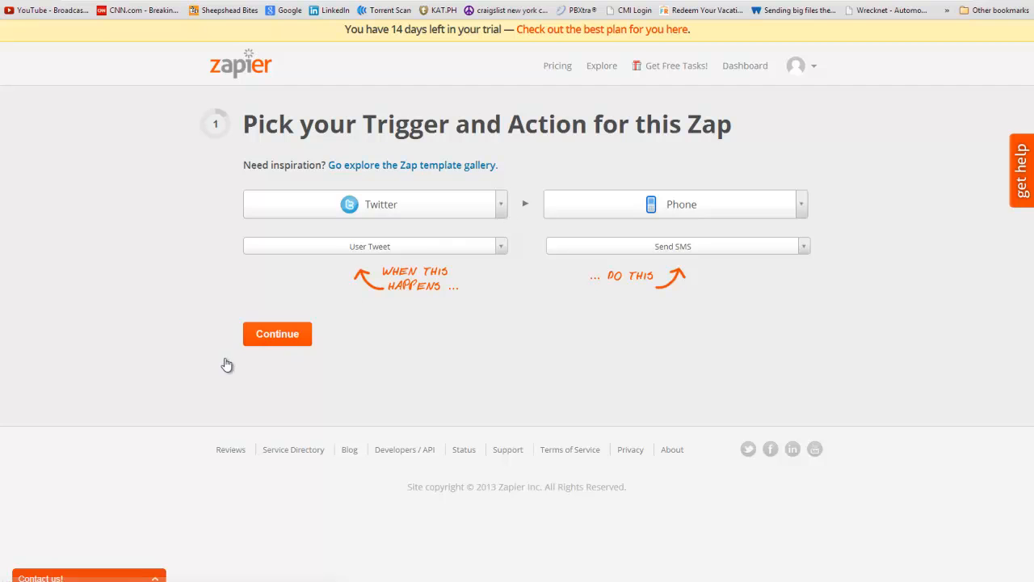
click(277, 333)
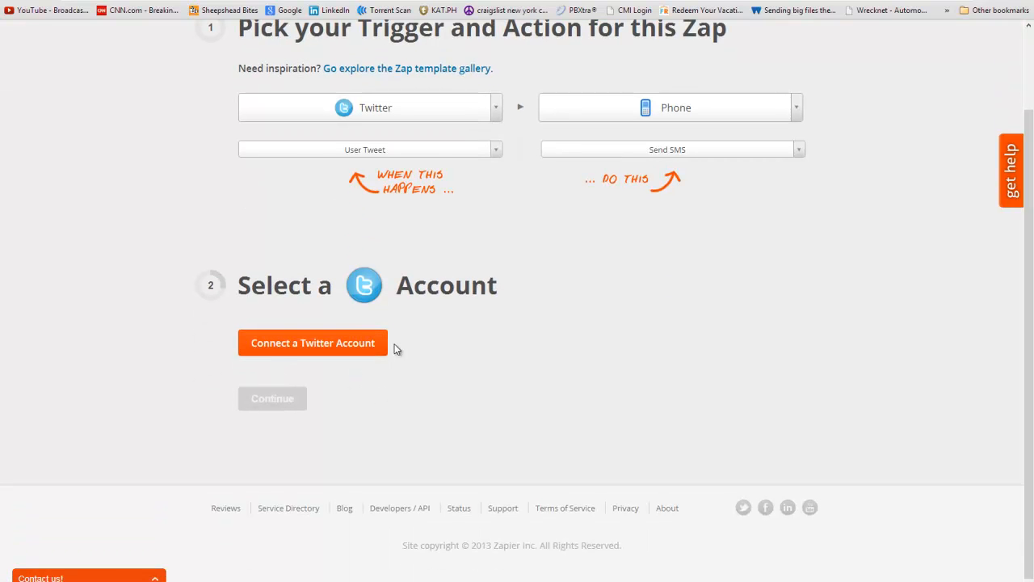
Step: Connect a Twitter account under the suggested name, authorize Zapier to use it, and continue to the phone account
click(318, 338)
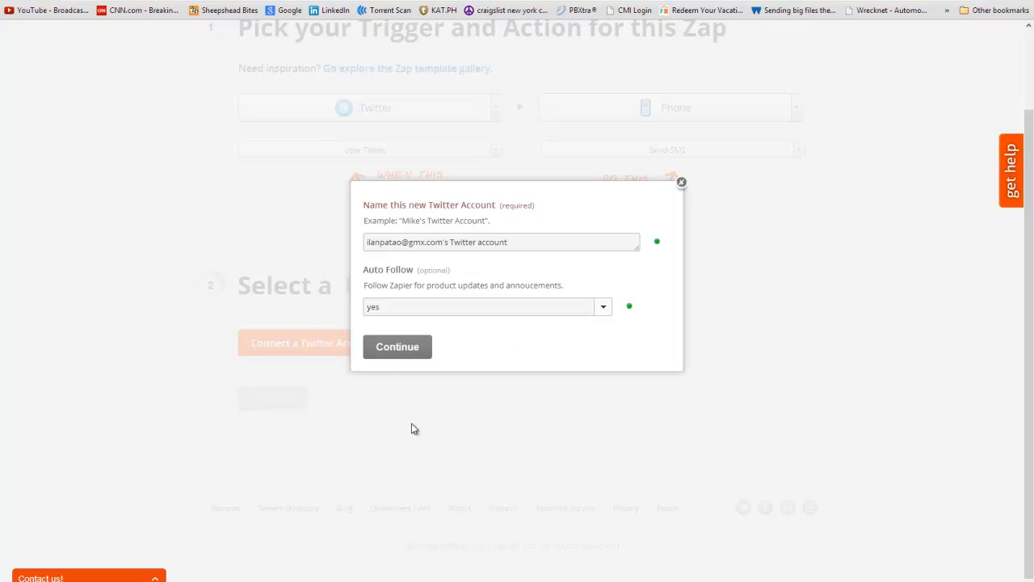
click(385, 348)
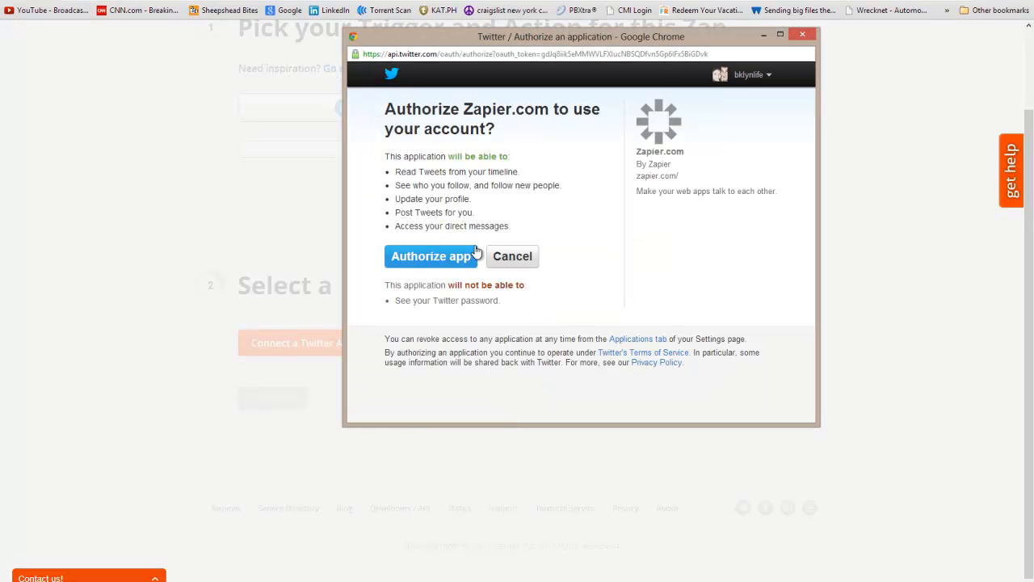
click(424, 260)
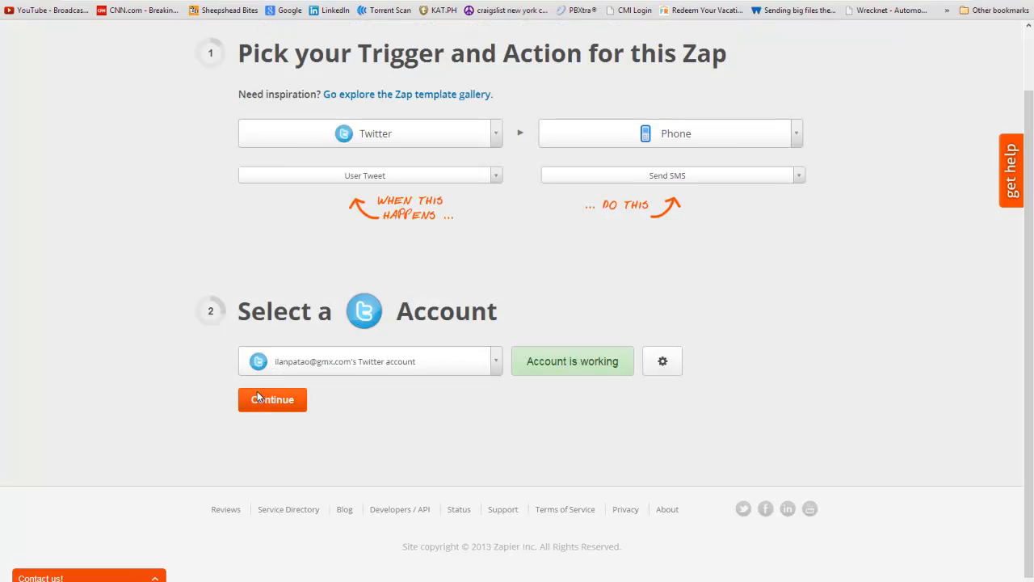
click(277, 400)
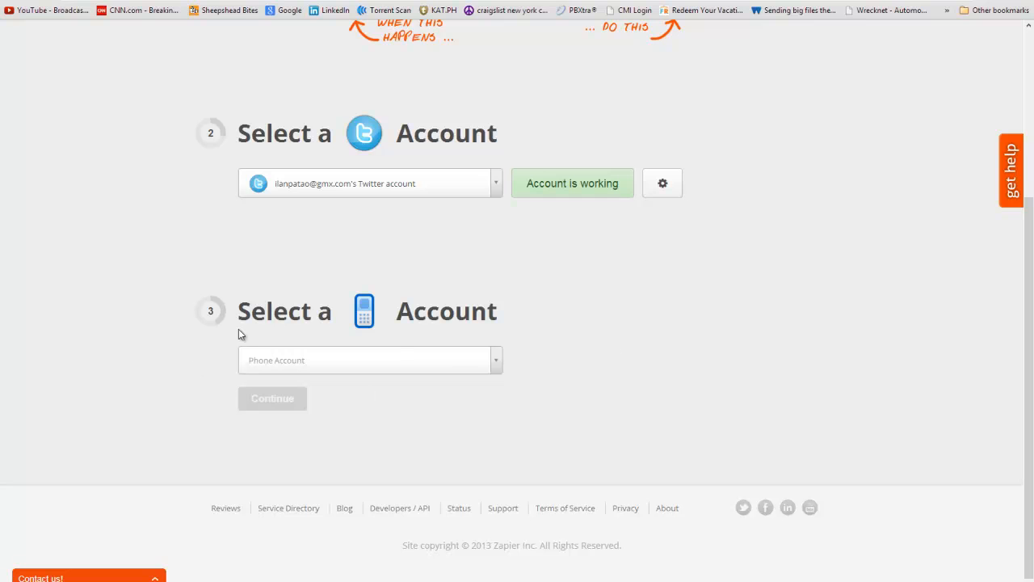
Step: Select the existing phone account for the SMS action and continue to the tweet filter
click(430, 364)
click(347, 409)
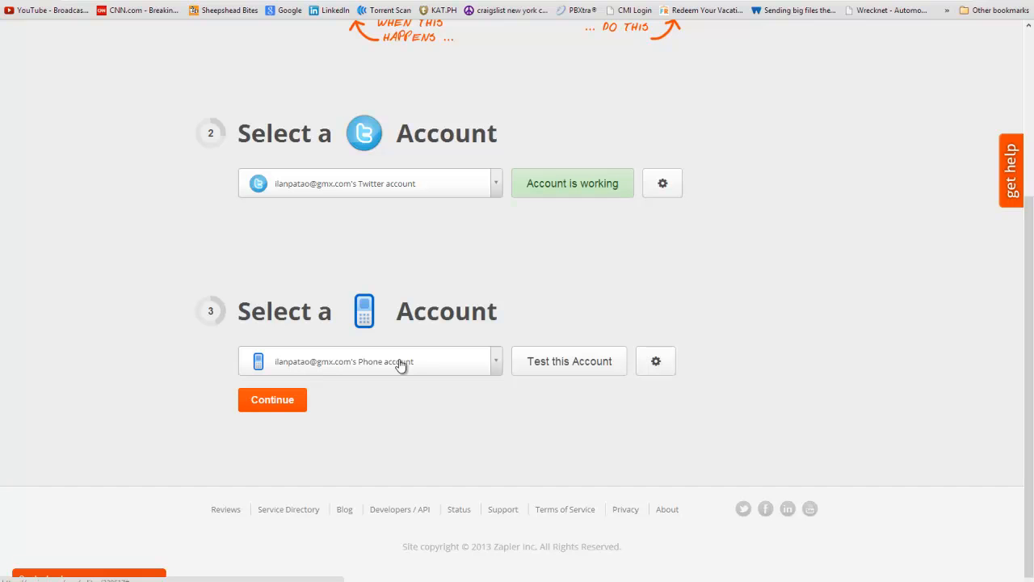
click(289, 398)
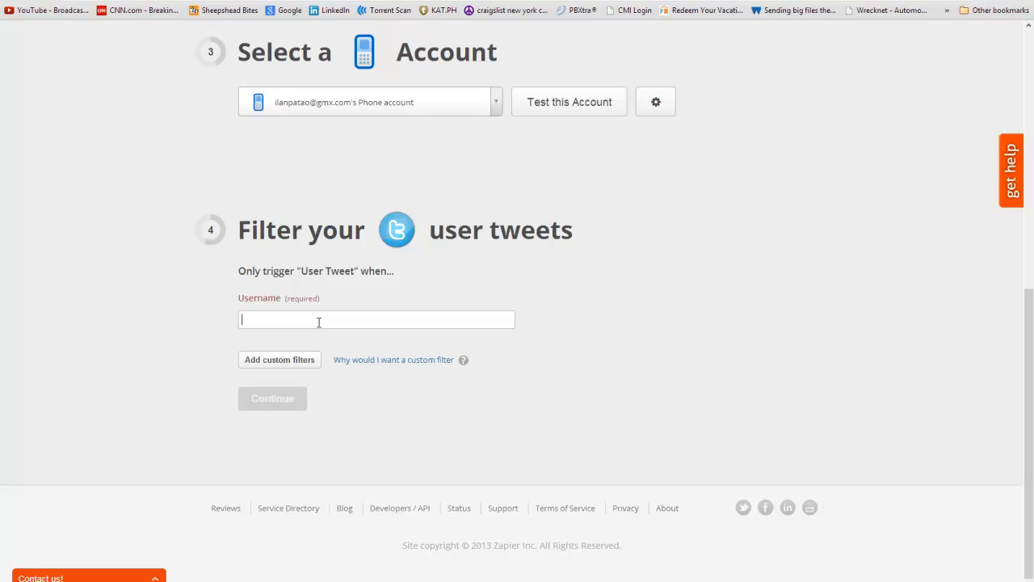
text(@kimkarashian)
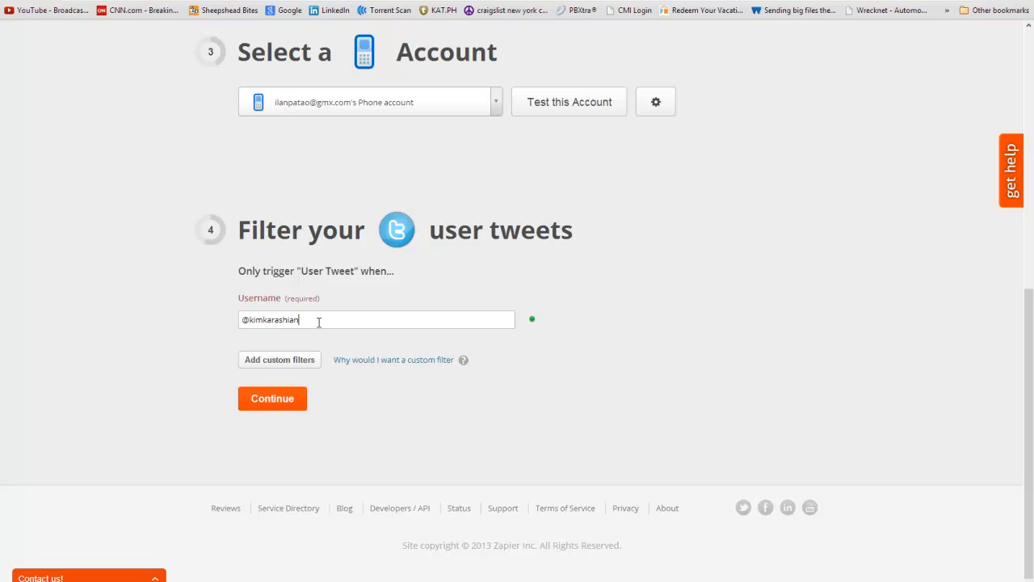
drag(320, 321, 258, 321)
text(la)
text(ywilliamjohnson)
drag(381, 325, 105, 323)
click(278, 399)
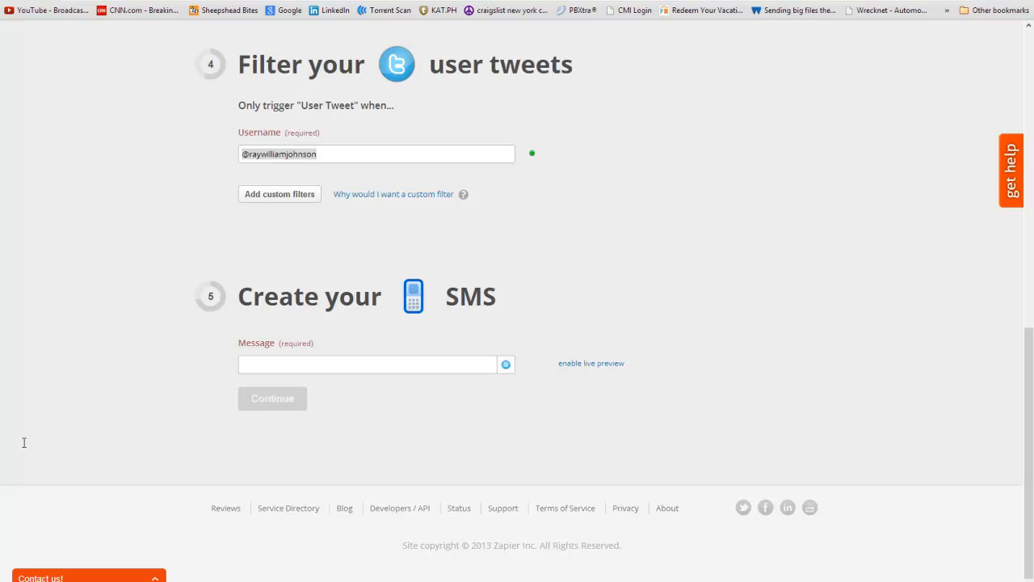
click(418, 367)
click(508, 368)
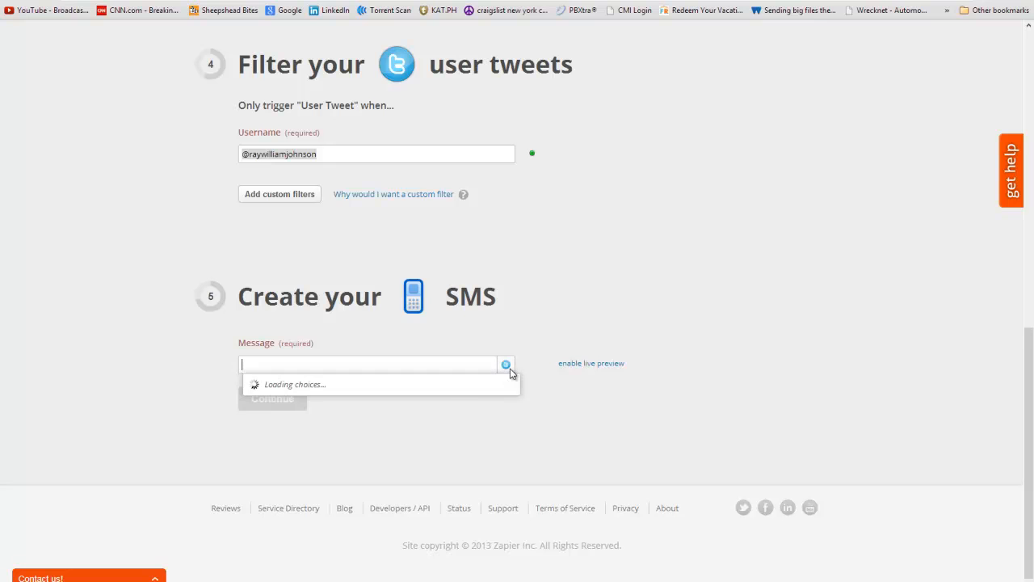
scroll(404, 462, down, 3)
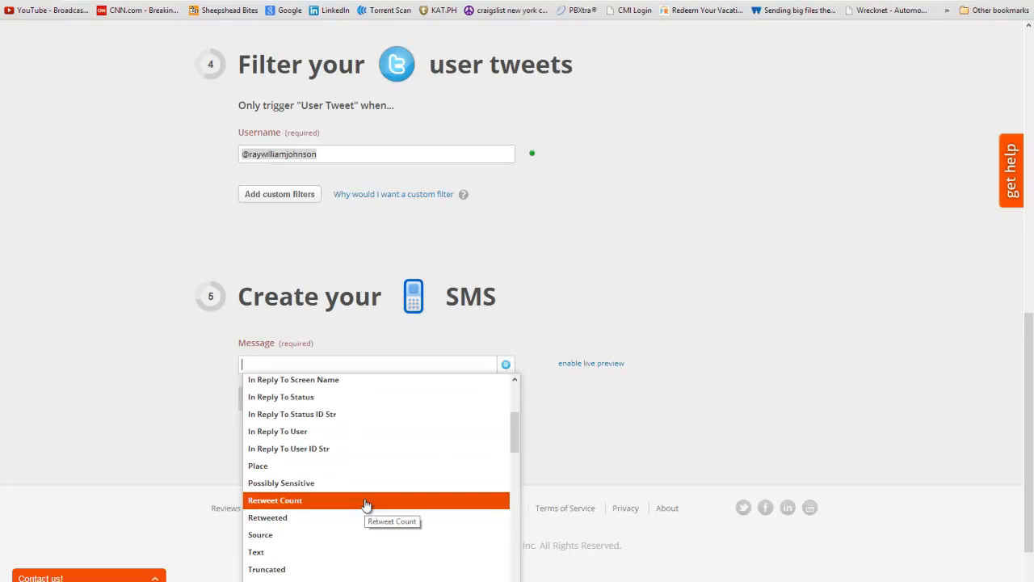
scroll(365, 505, down, 2)
scroll(300, 497, up, 5)
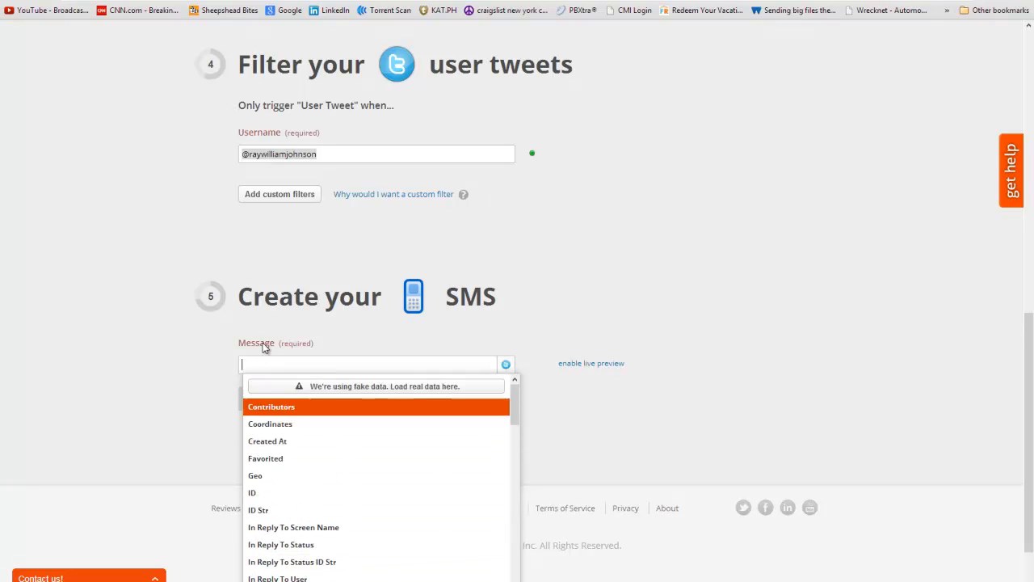
Step: Compose the SMS message as "RWJ just tweeted" followed by the tweet's Text field
click(270, 366)
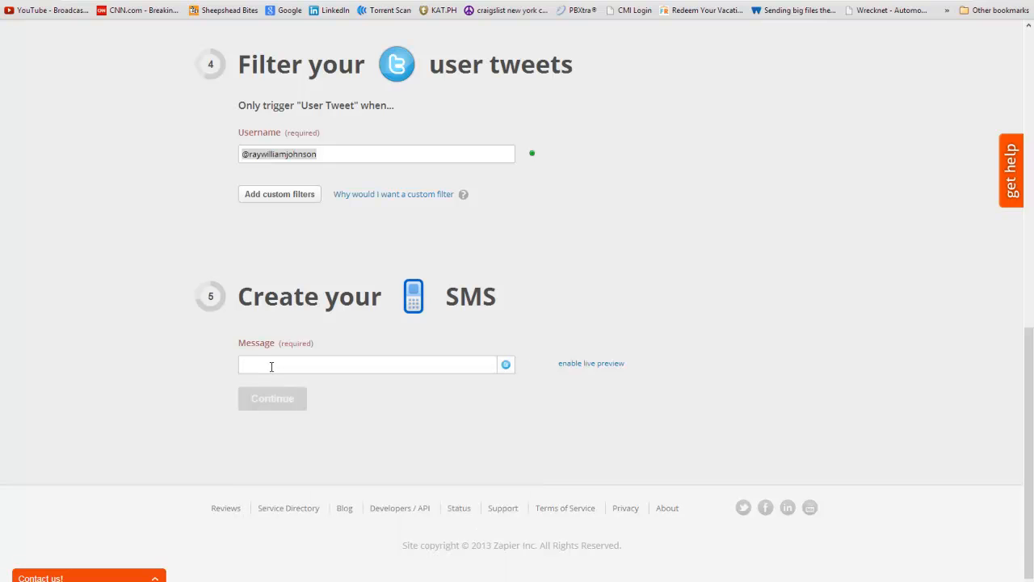
text(RWJ just tweeted)
click(505, 365)
scroll(411, 445, down, 10)
scroll(378, 445, down, 3)
scroll(376, 443, down, 3)
scroll(376, 437, up, 5)
scroll(375, 438, up, 3)
scroll(348, 456, down, 1)
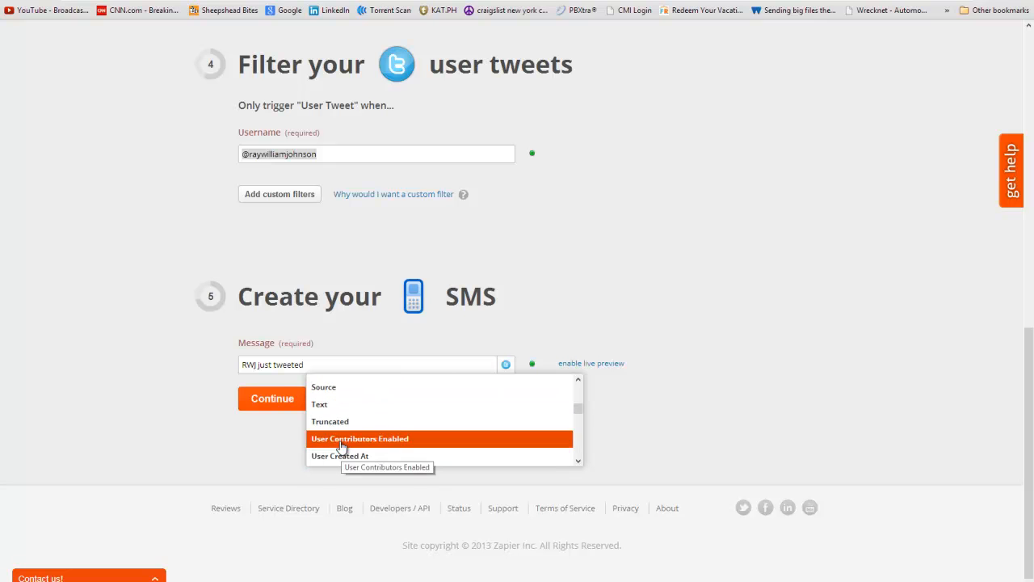
click(330, 406)
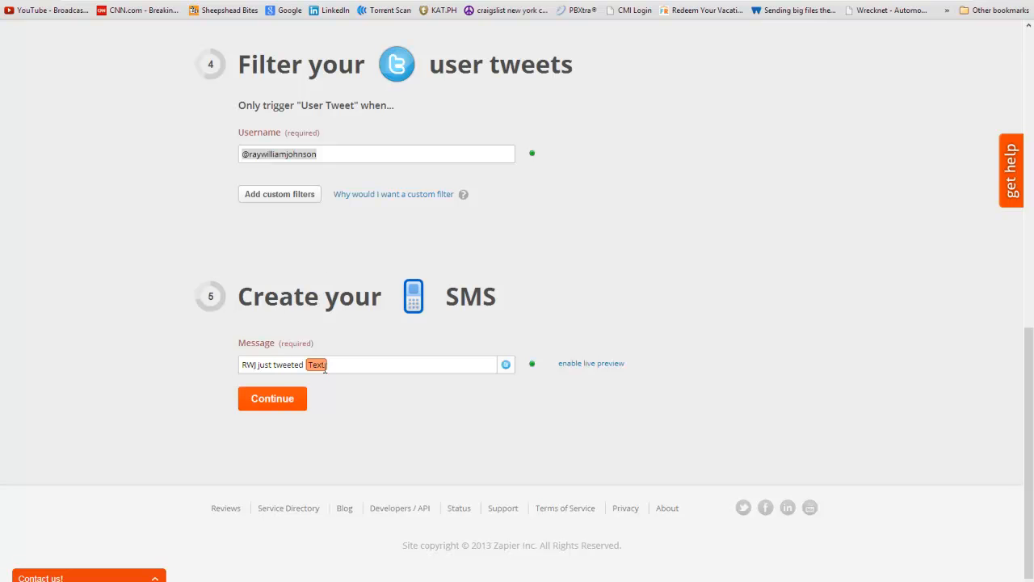
Step: Review the Zap's trigger and action, selected accounts, tweet filter and SMS message
scroll(772, 370, up, 5)
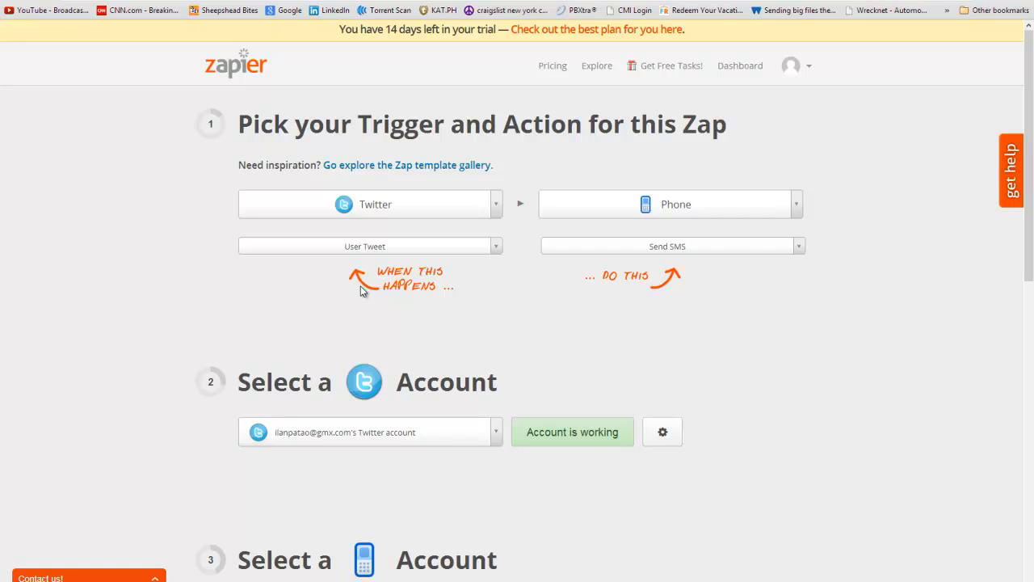
scroll(493, 325, down, 8)
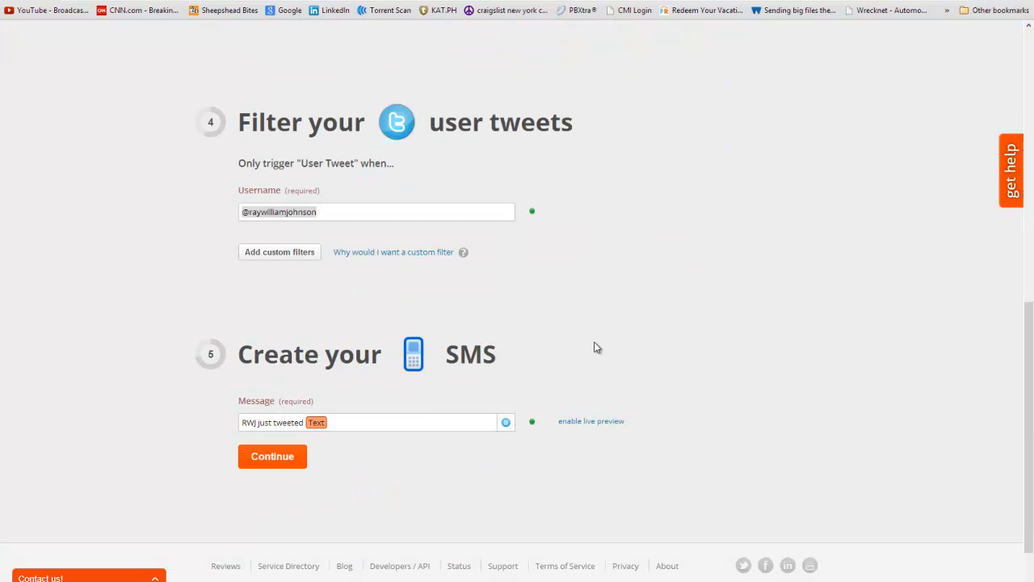
scroll(595, 353, up, 5)
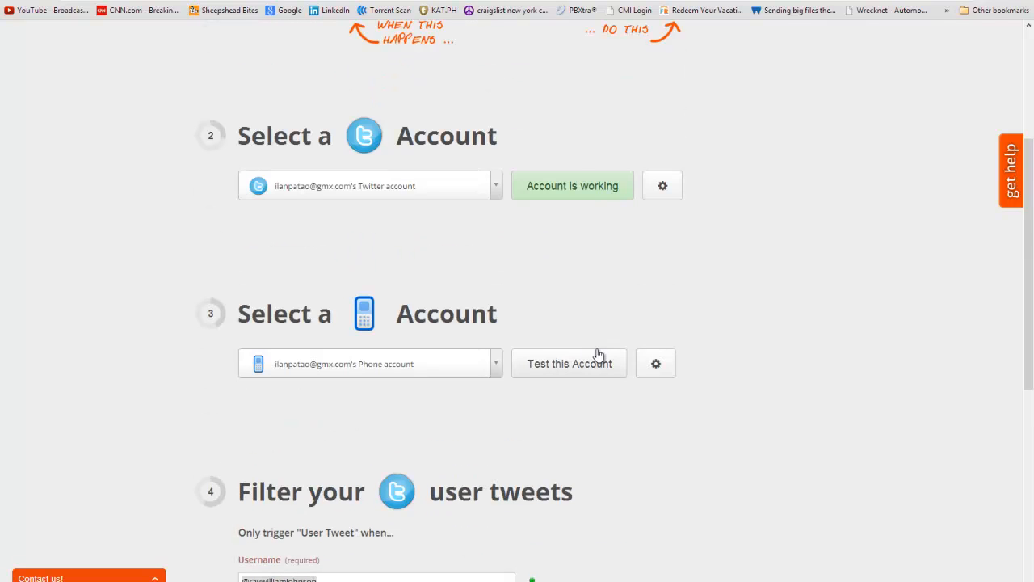
scroll(598, 355, down, 3)
scroll(596, 355, up, 4)
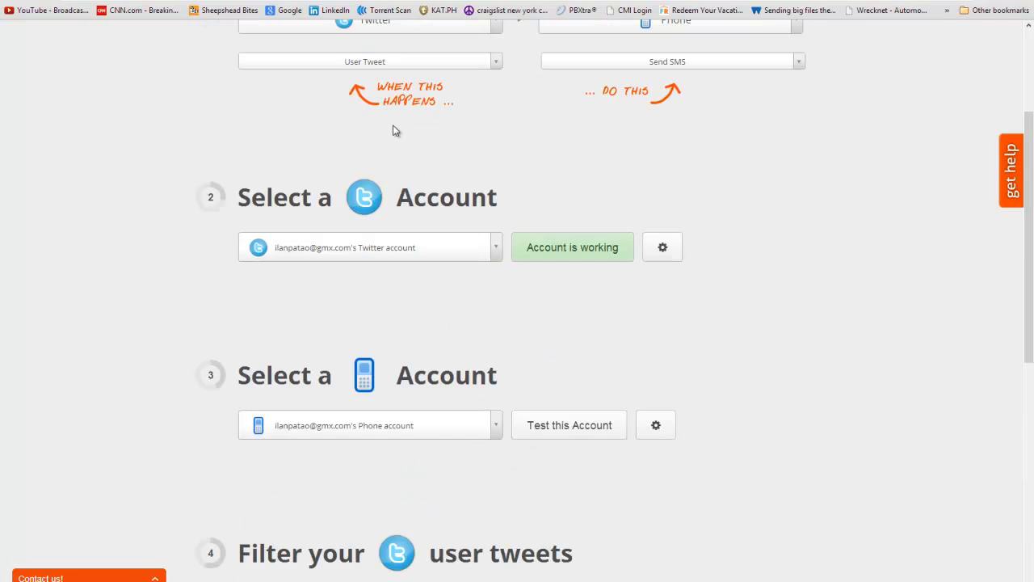
scroll(319, 200, up, 2)
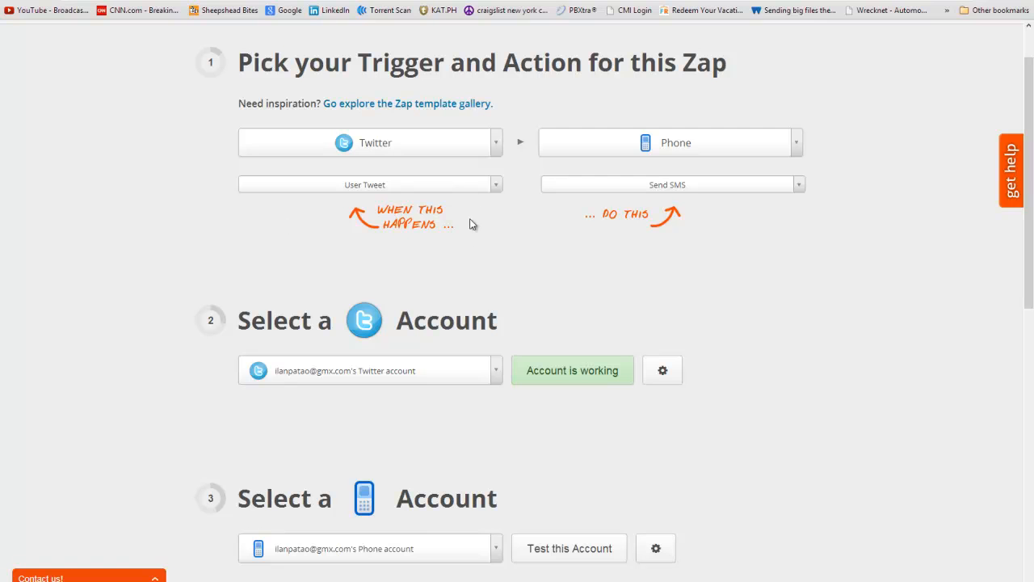
Step: Walk through the Zap's sections once more, from trigger and action through both accounts to the tweet filter and SMS message
scroll(697, 325, down, 4)
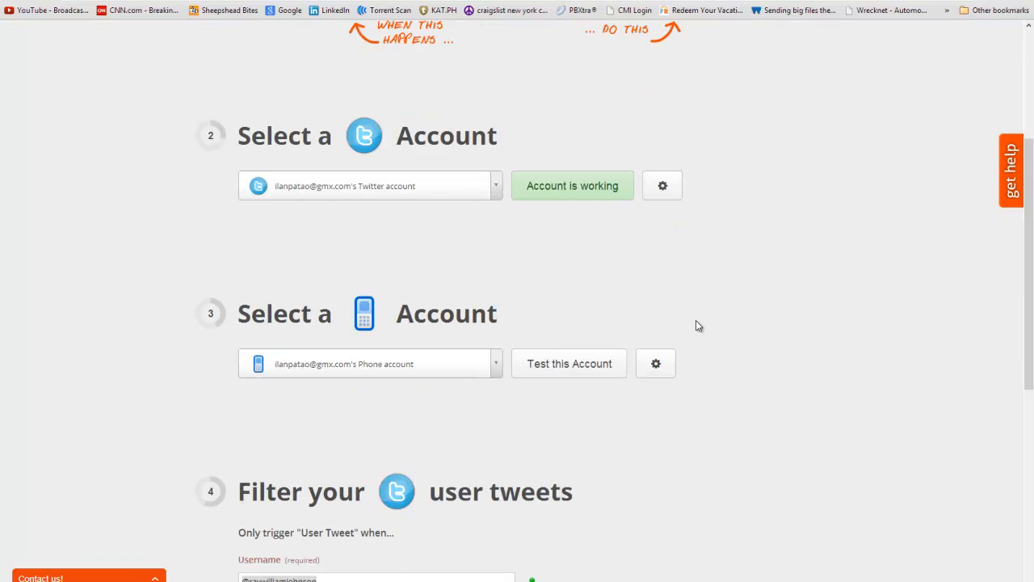
scroll(695, 325, up, 5)
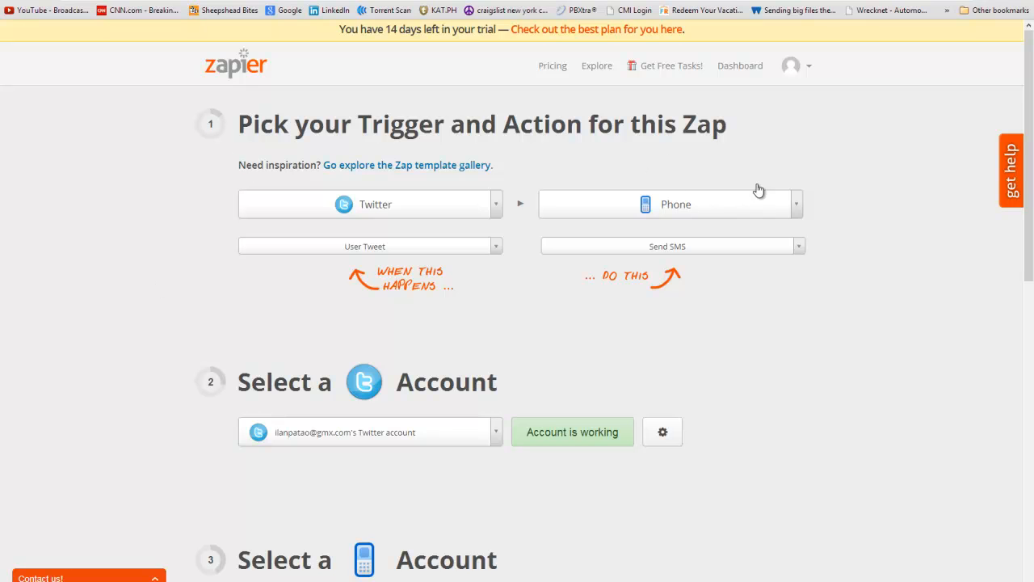
scroll(559, 331, down, 2)
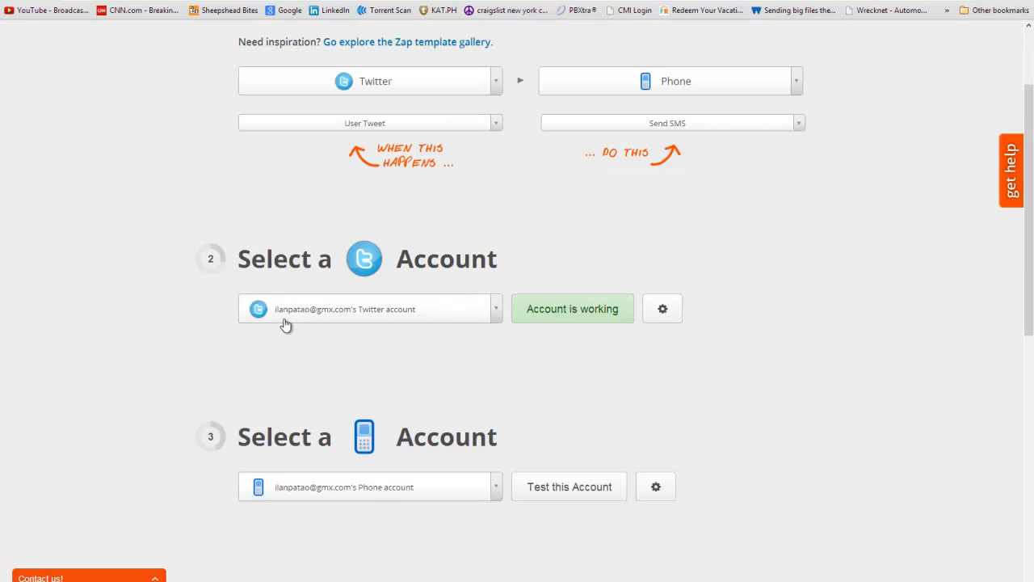
scroll(307, 327, down, 1)
scroll(464, 296, down, 6)
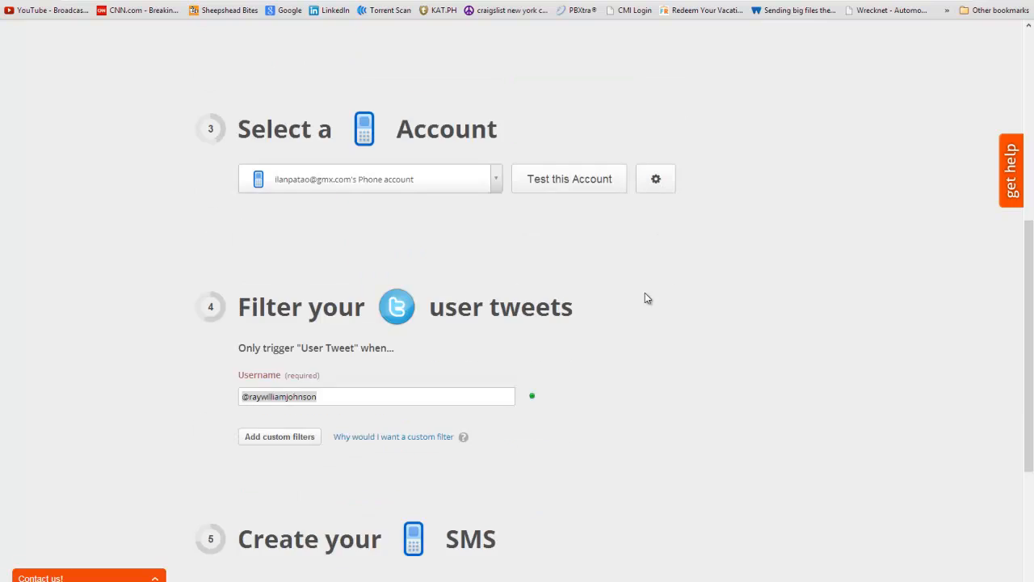
scroll(421, 326, down, 2)
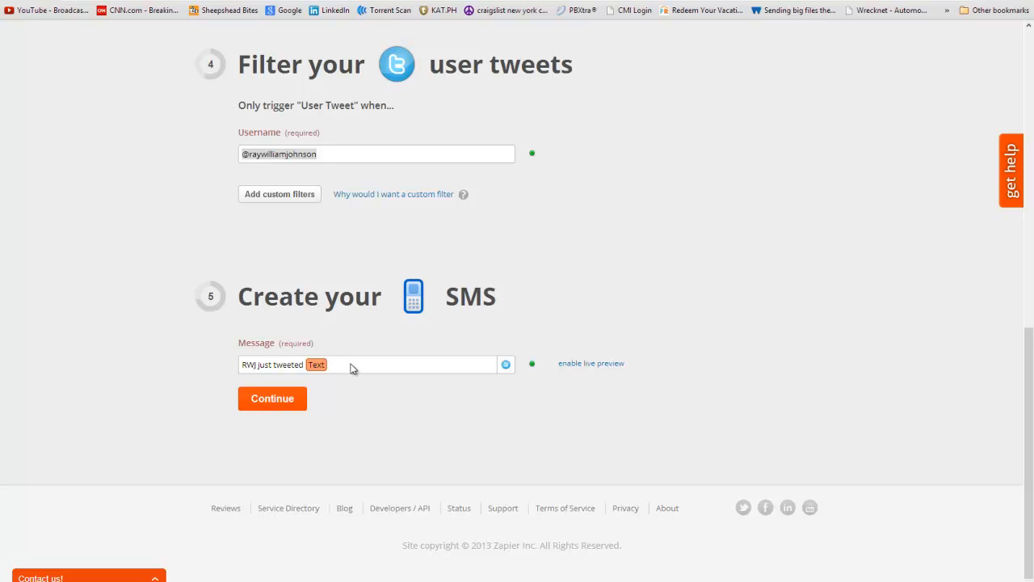
scroll(352, 365, up, 8)
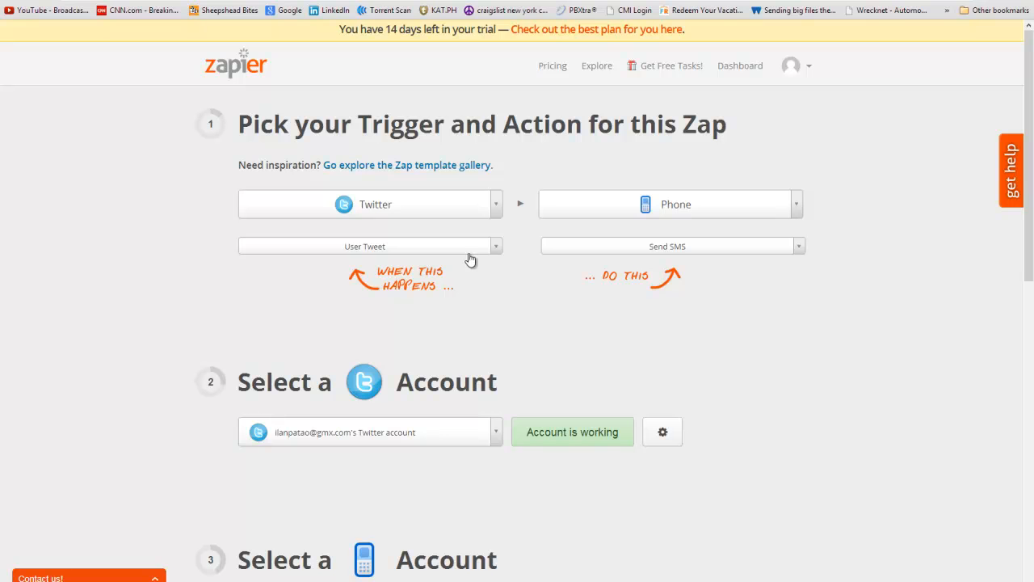
Step: Change the Zap's action app to LinkedIn with the Create Share Update action
click(714, 220)
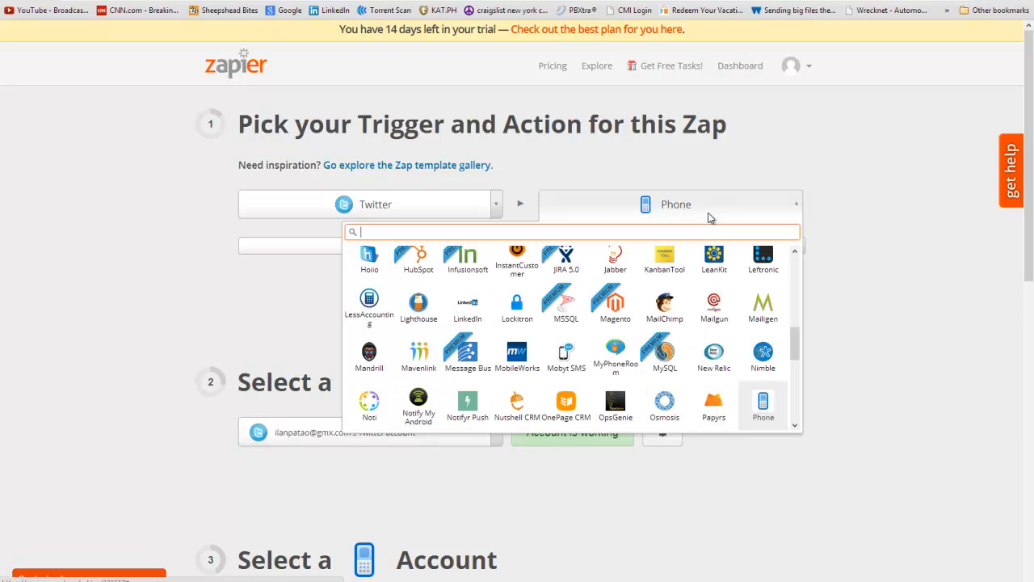
scroll(606, 366, down, 5)
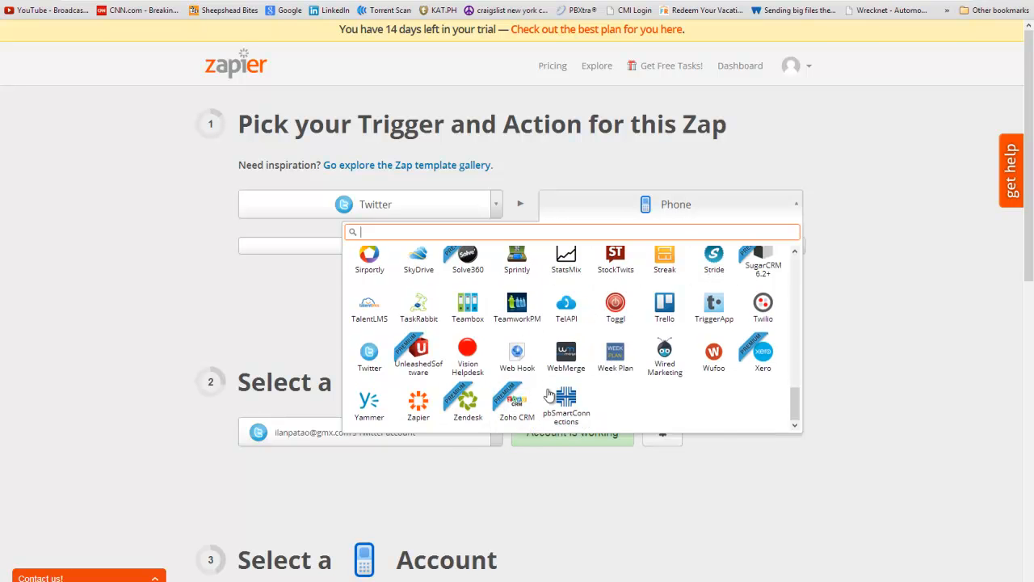
scroll(596, 332, up, 5)
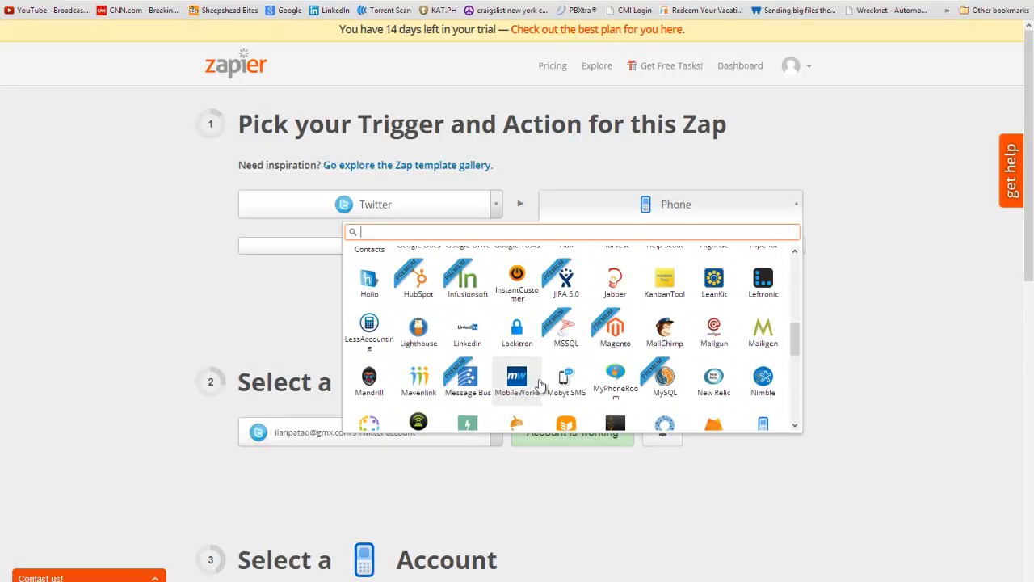
click(472, 341)
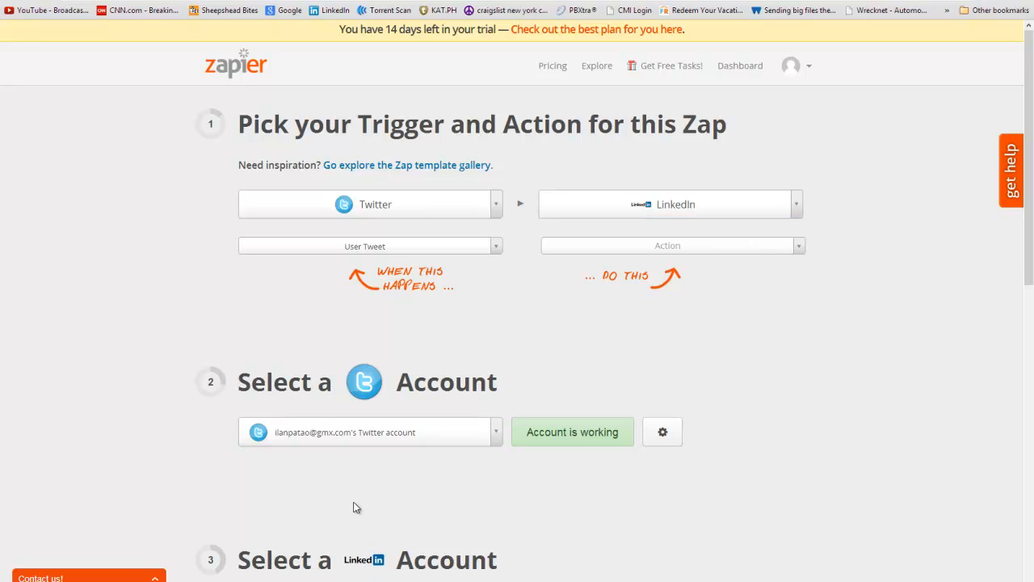
click(627, 247)
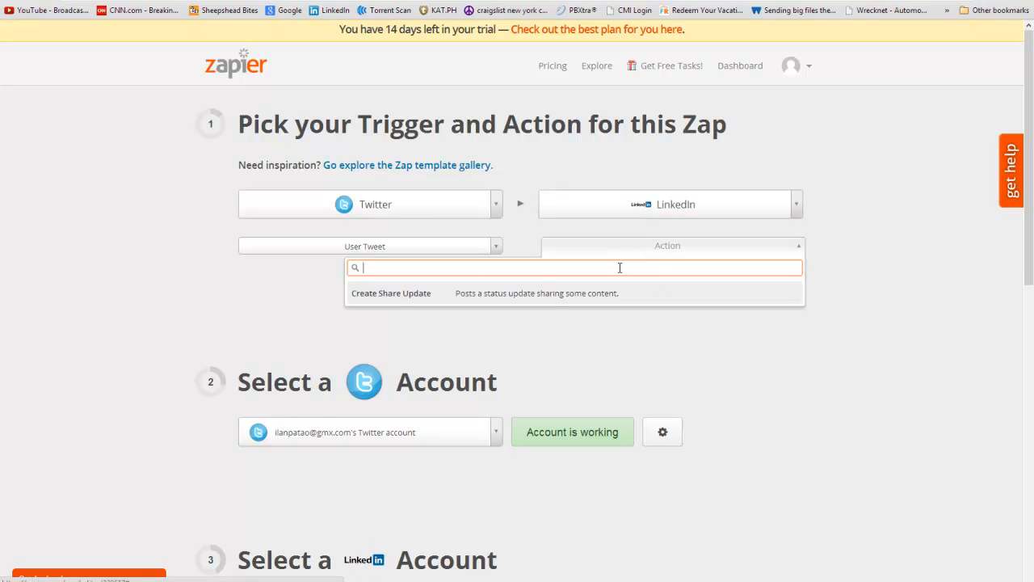
click(402, 298)
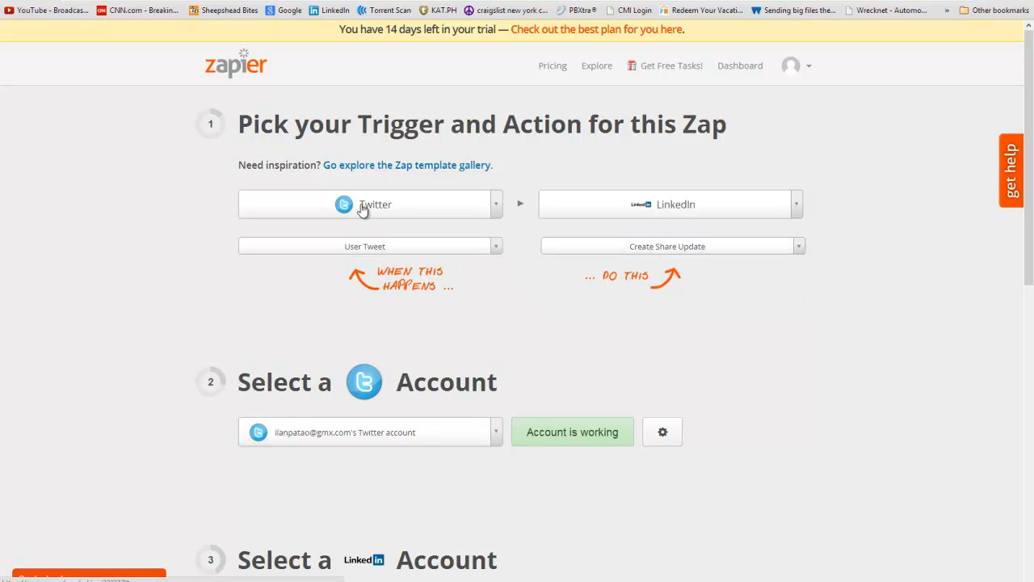
Step: Search the action apps for Facebook and switch the Zap's action app to Facebook Pages
click(705, 213)
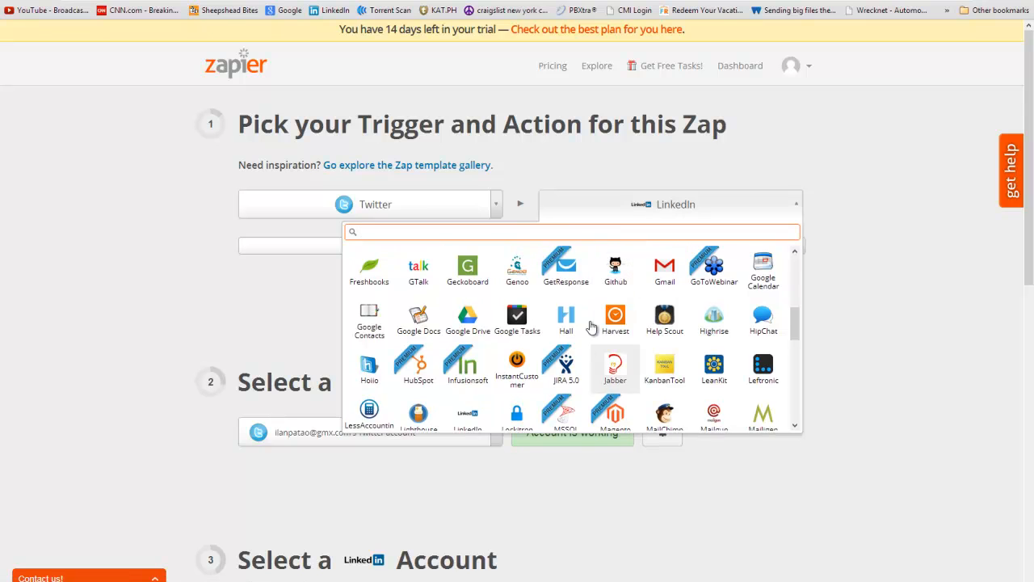
text(face)
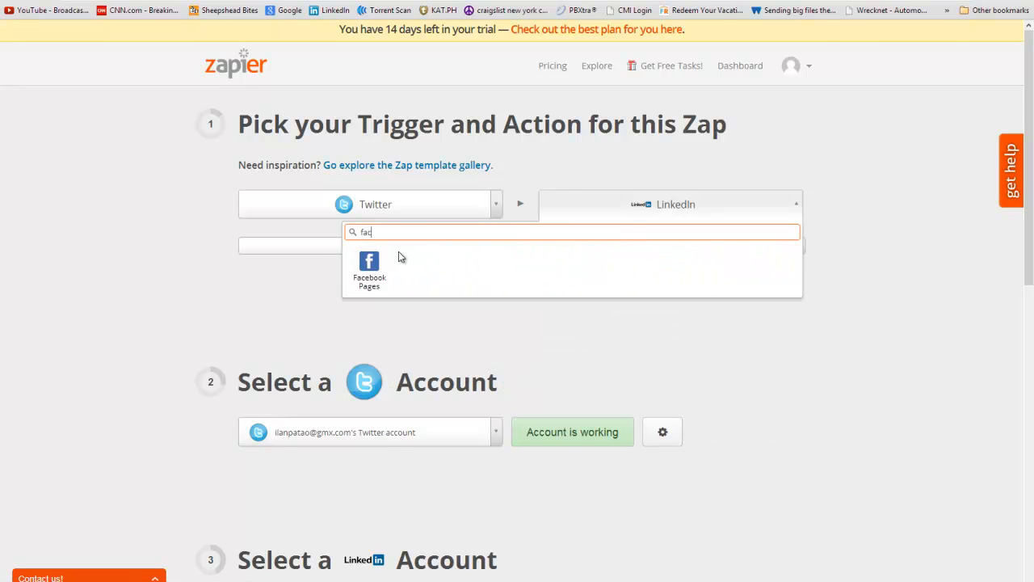
click(369, 265)
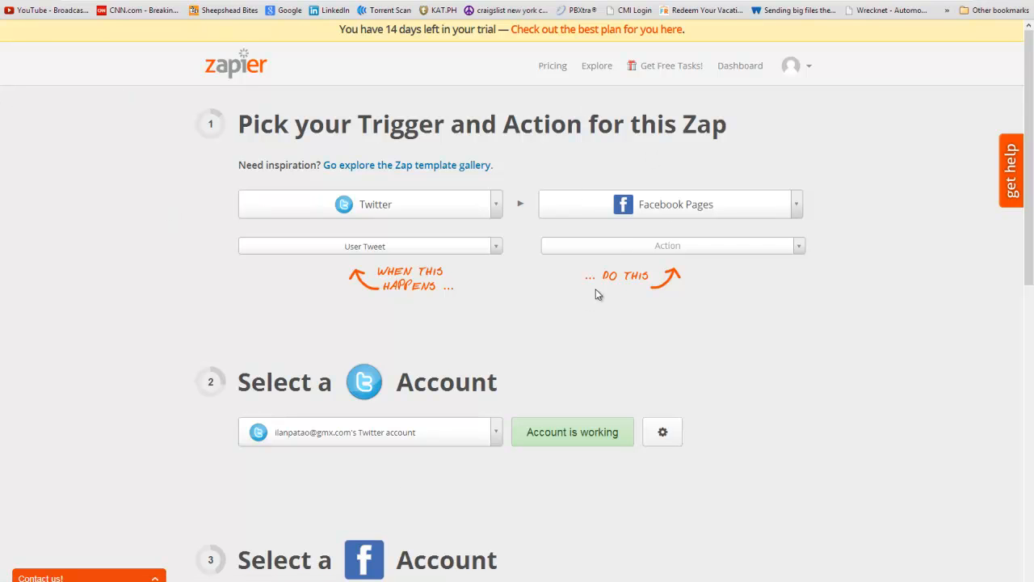
Step: Check the actions offered for Facebook Pages and the triggers offered for Twitter, leaving both unselected
click(614, 246)
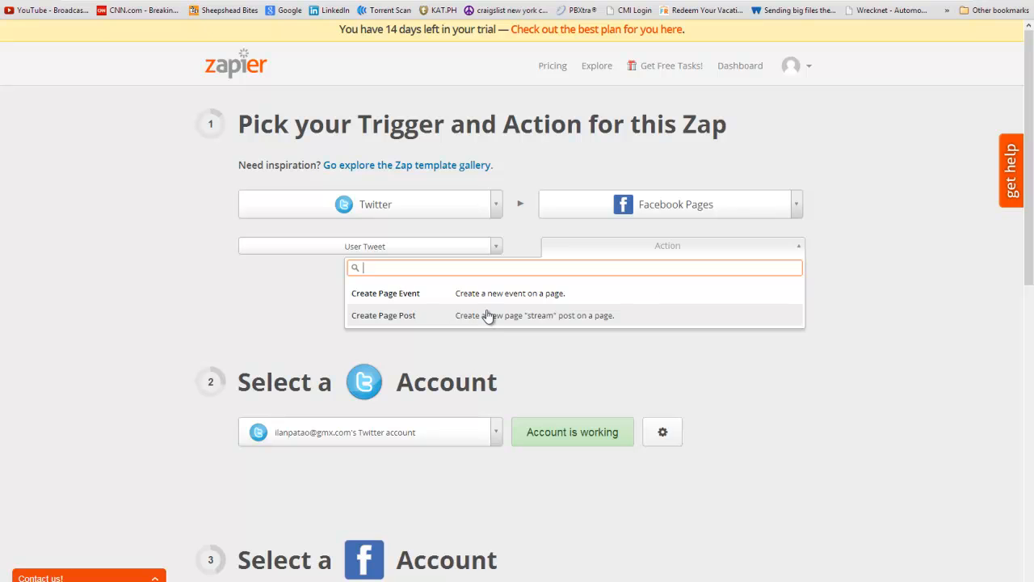
click(941, 245)
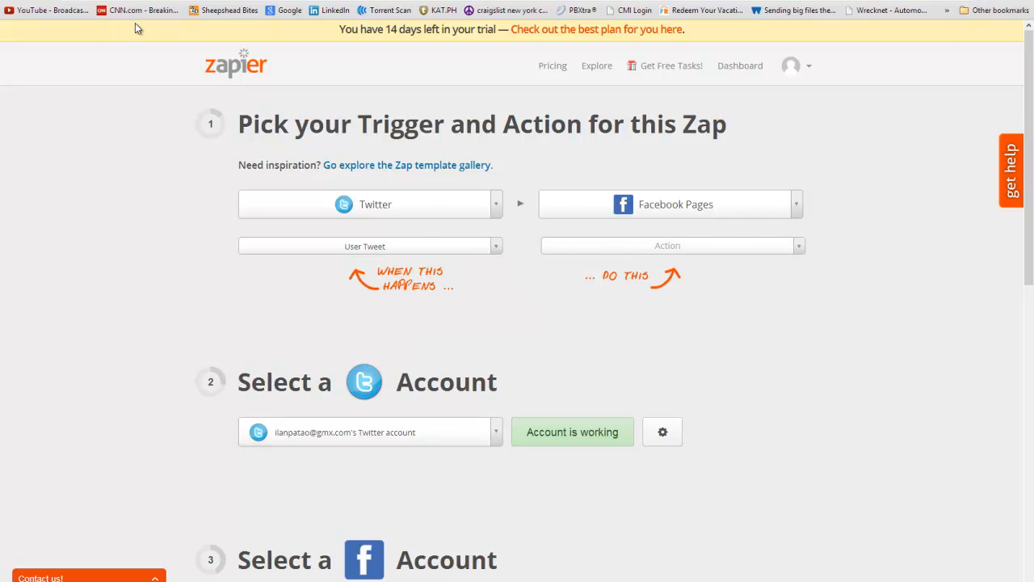
click(495, 246)
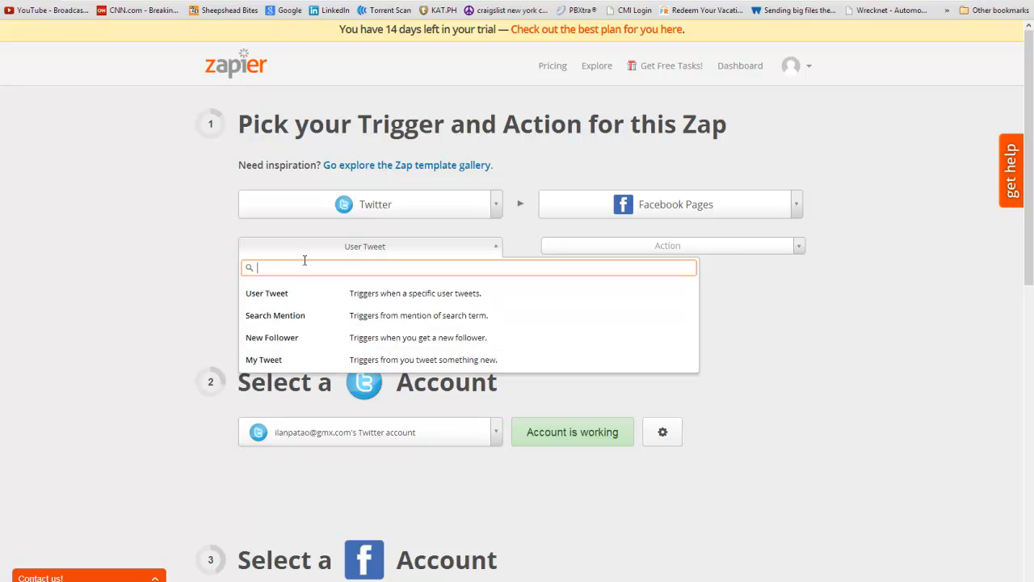
click(869, 301)
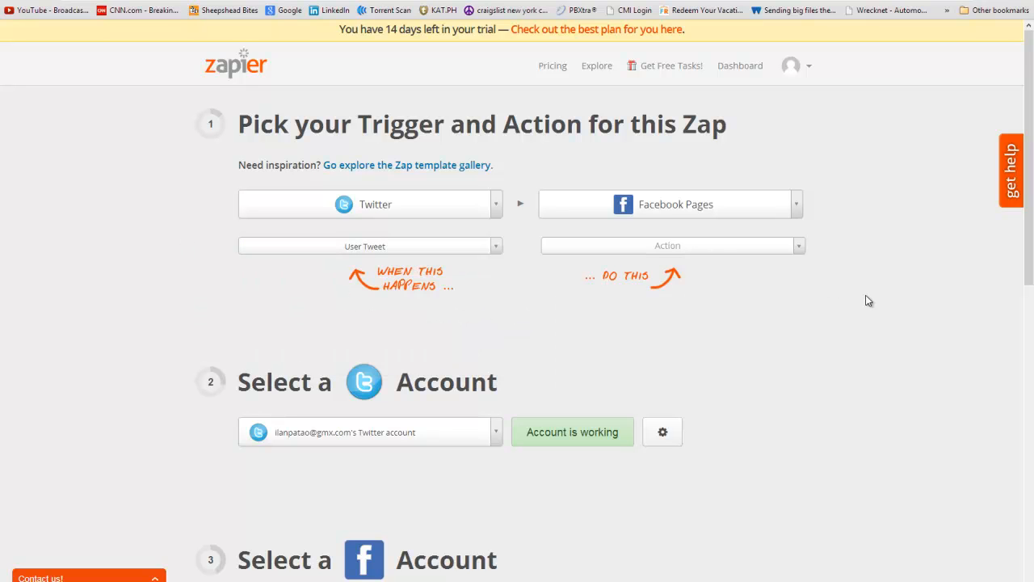
Step: Browse the full catalogue of available action apps and close it without choosing another app
click(797, 204)
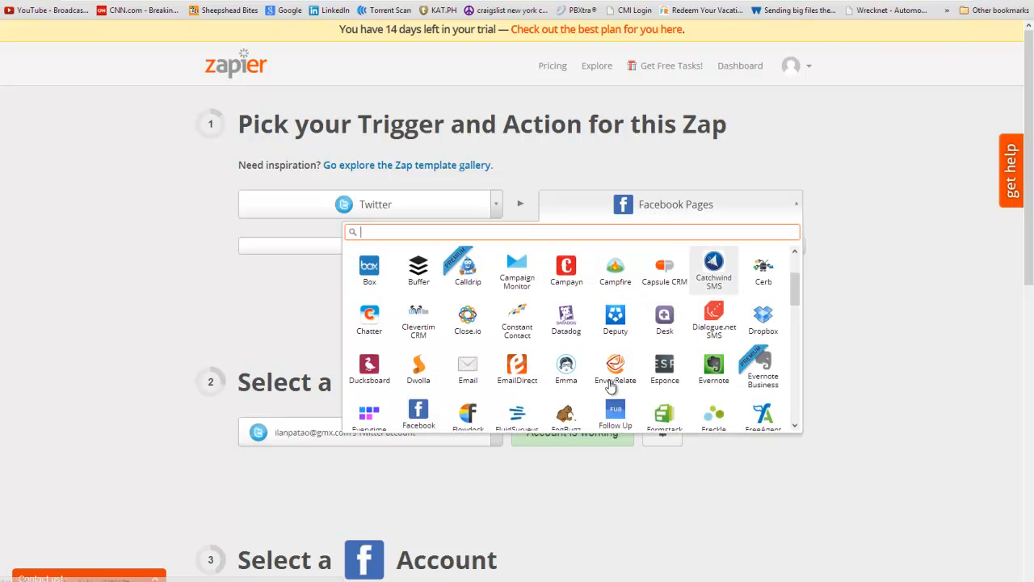
scroll(560, 394, down, 8)
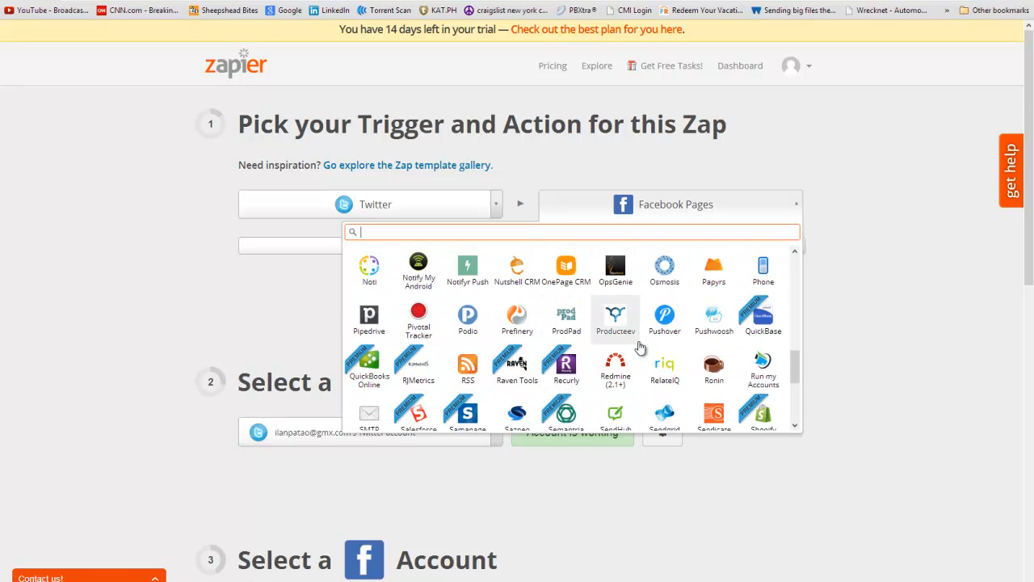
scroll(642, 354, up, 1)
scroll(645, 356, down, 5)
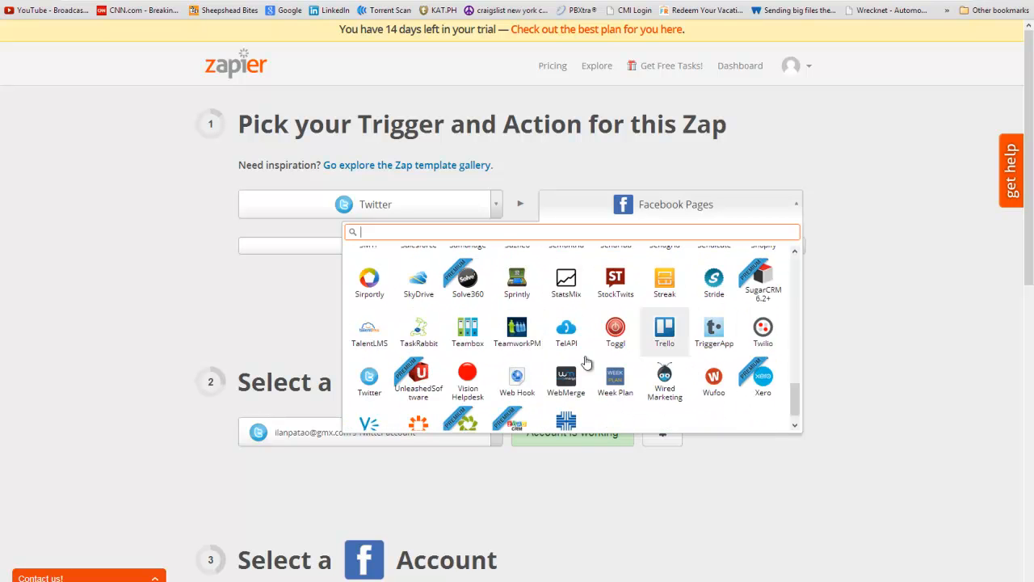
scroll(465, 355, down, 3)
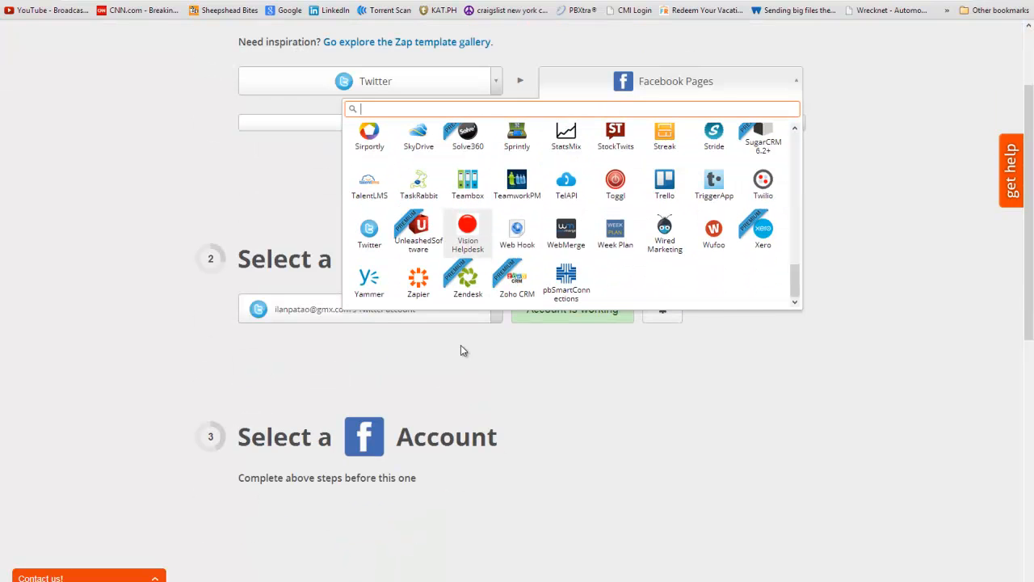
scroll(577, 323, up, 10)
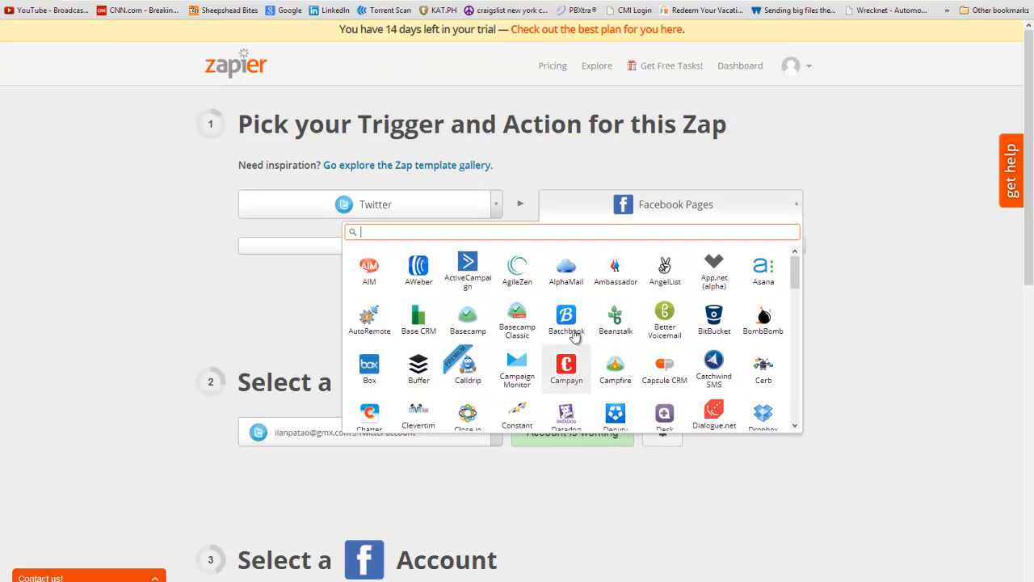
click(904, 300)
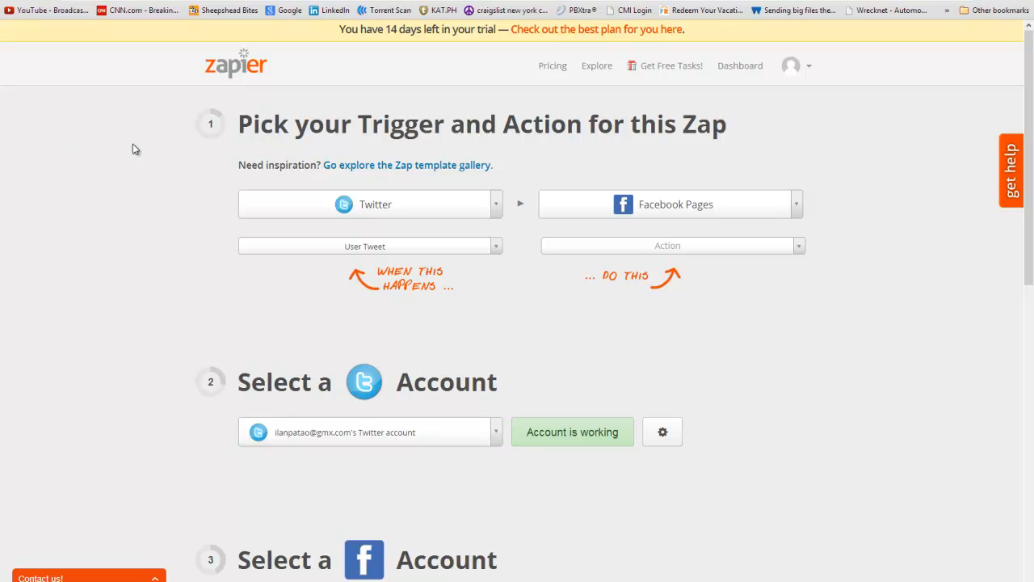
Step: Leave the Zap editor with the Zap unfinished and return to the dashboard
scroll(671, 444, down, 3)
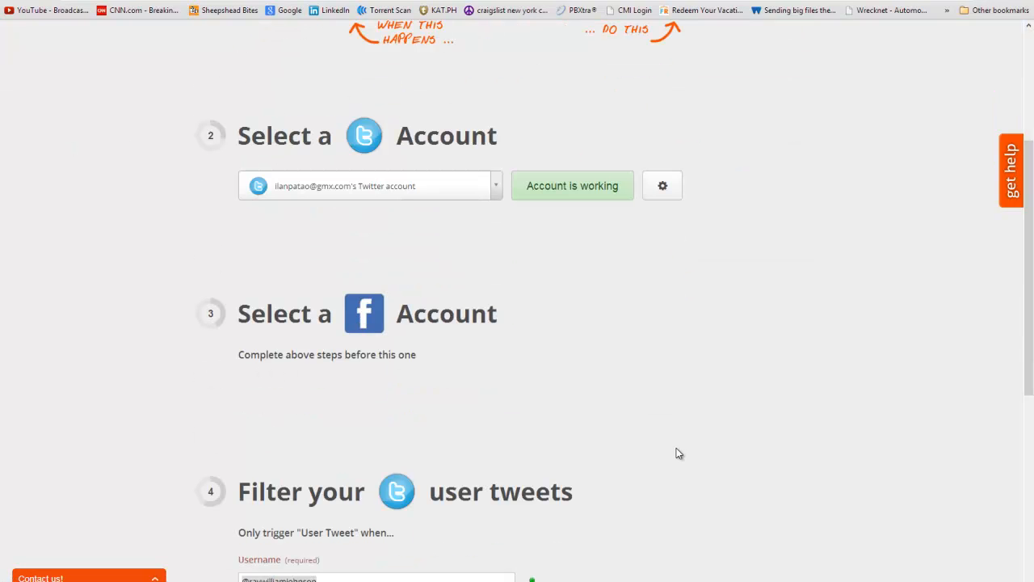
scroll(674, 454, up, 3)
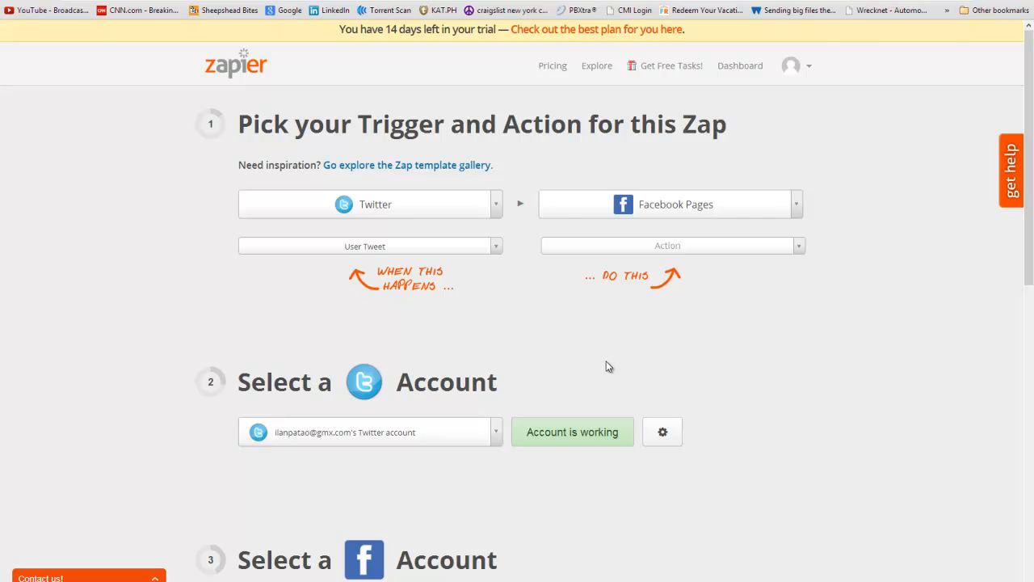
scroll(582, 355, down, 1)
scroll(582, 356, up, 1)
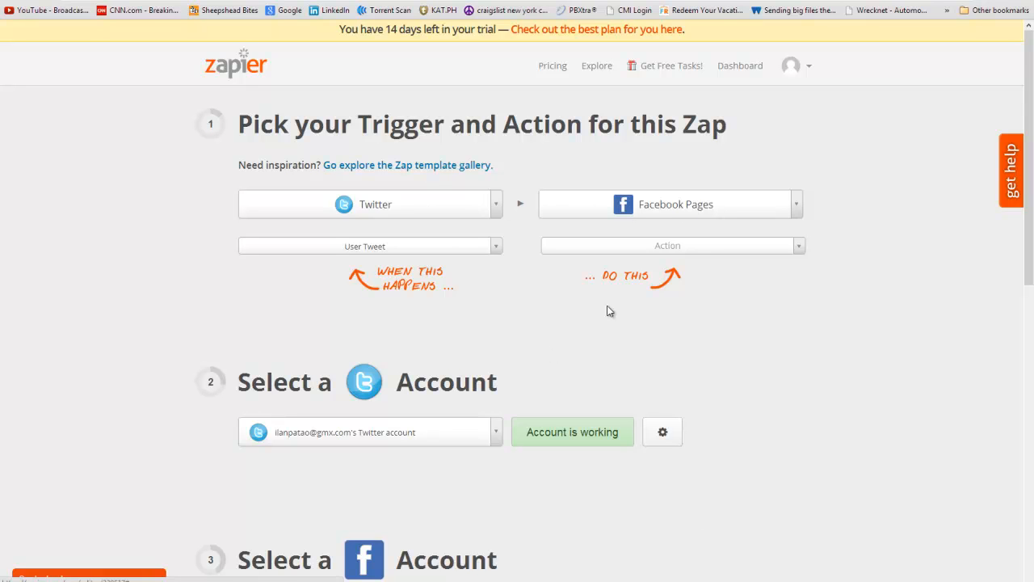
click(210, 76)
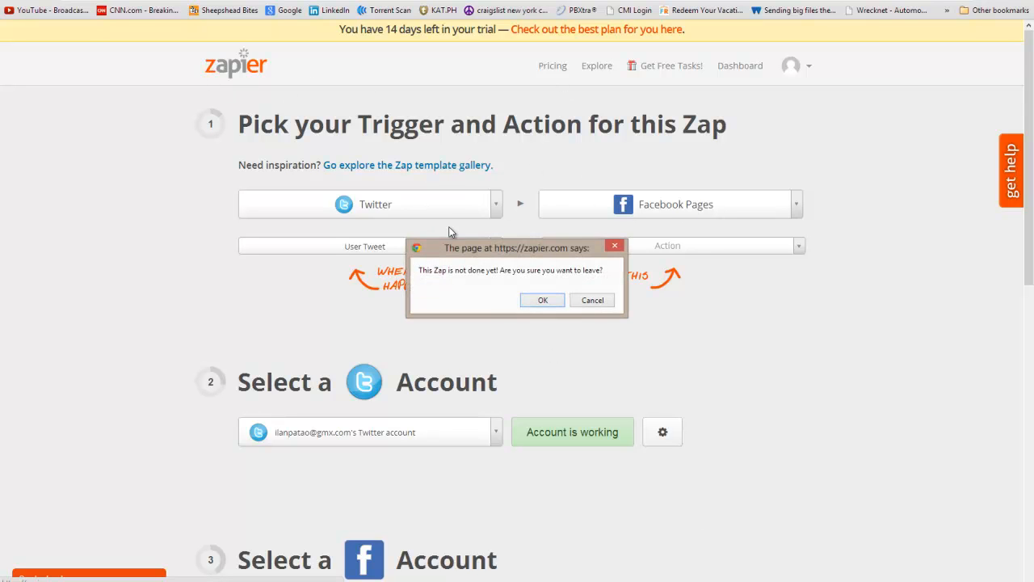
click(529, 300)
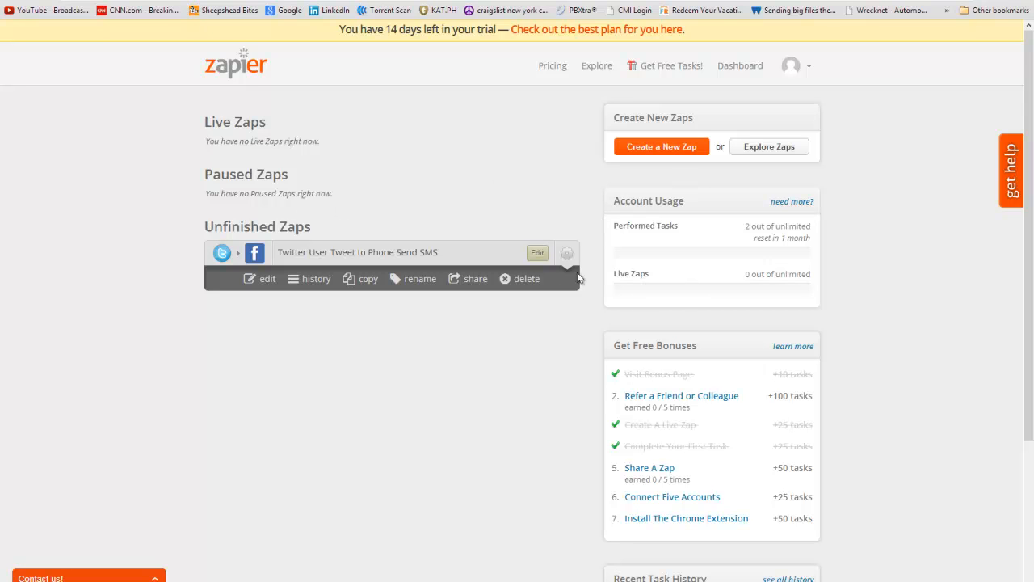
Step: View the unfinished Zap's task history and switch it to show All Zaps
click(322, 278)
click(447, 129)
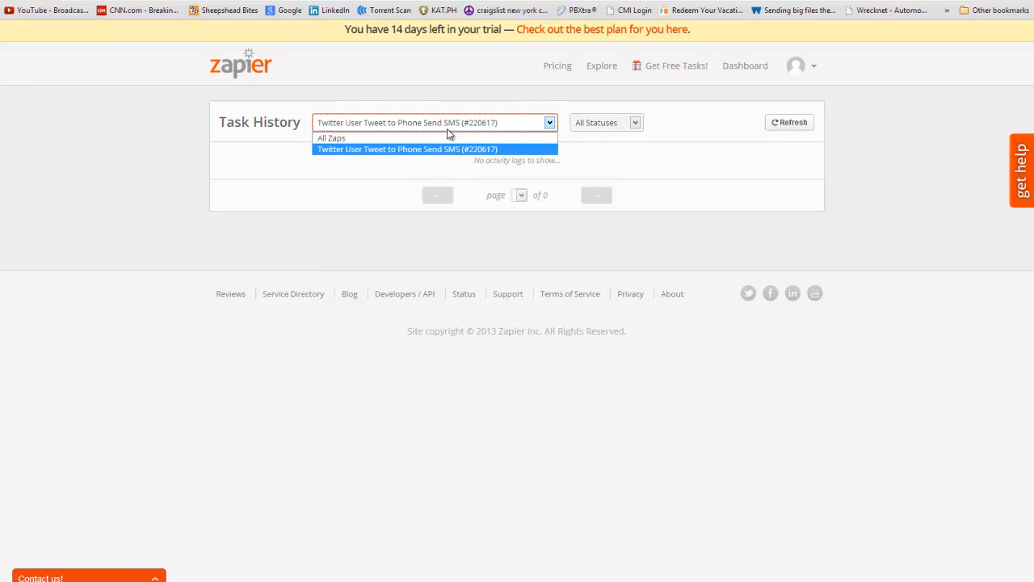
click(369, 135)
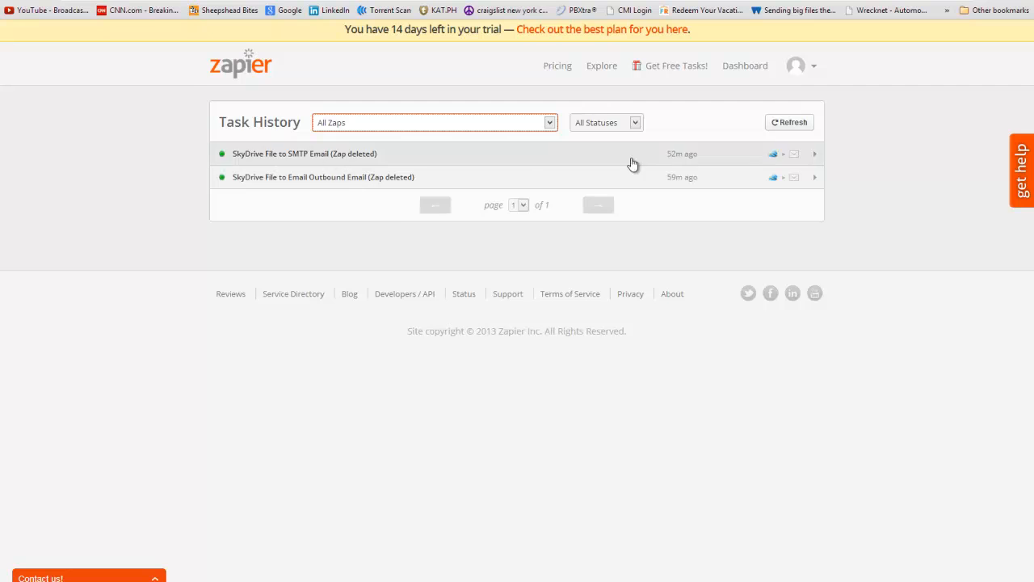
Step: Return to the dashboard and delete the unfinished Twitter User Tweet to Phone Send SMS Zap
key(alt+Left)
click(567, 255)
click(567, 255)
click(529, 279)
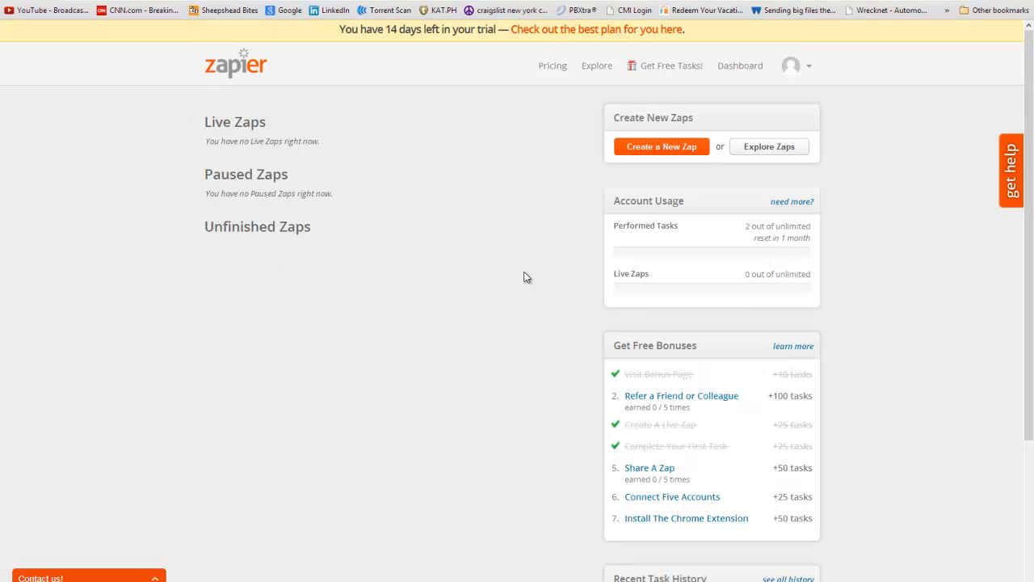
scroll(491, 275, down, 3)
scroll(487, 291, up, 3)
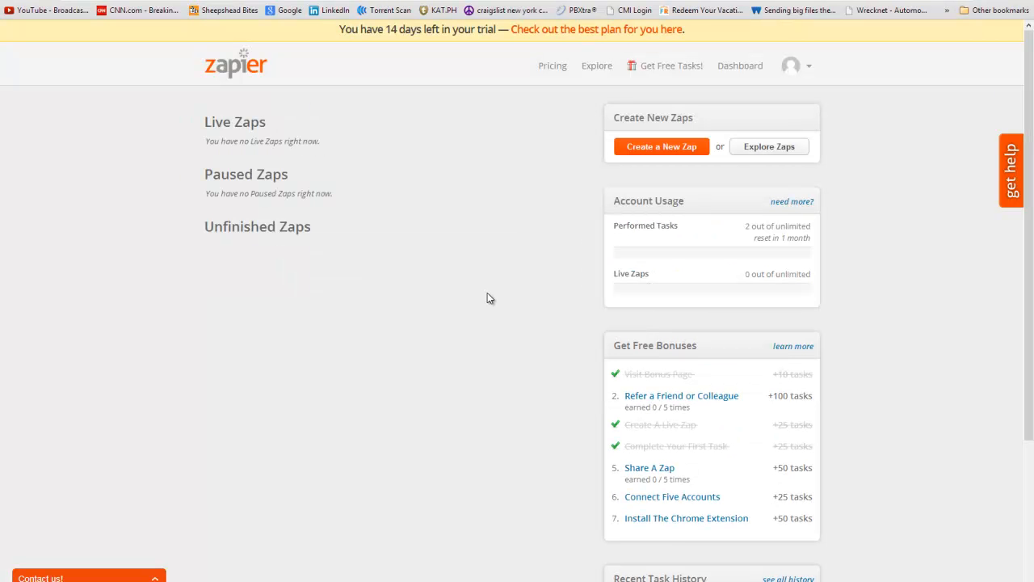